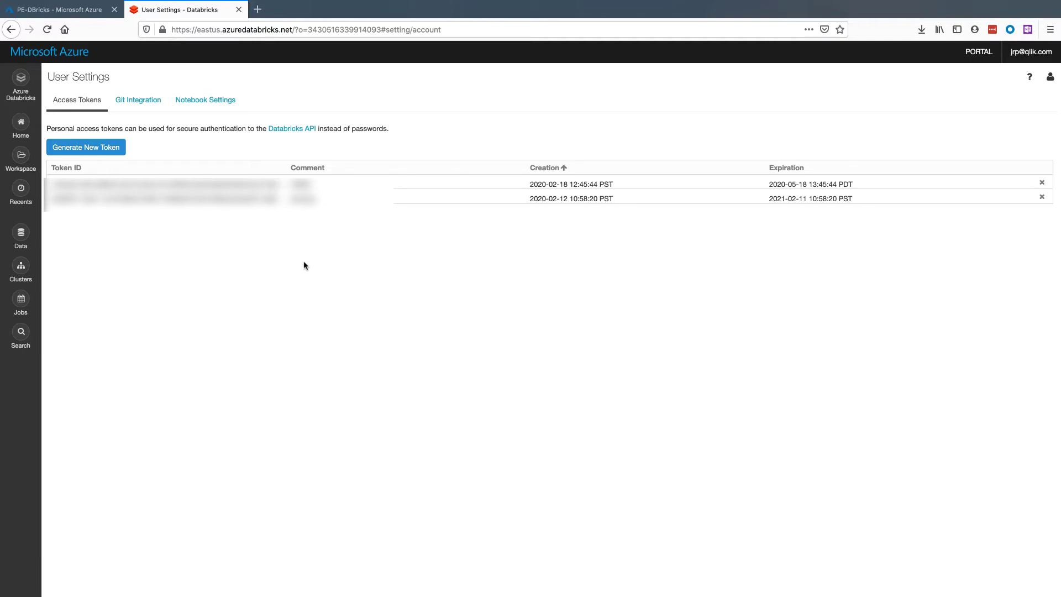
# - Switch to the Azure portal and open the replicate container of the attunjrp storage account
pyautogui.click(72, 11)
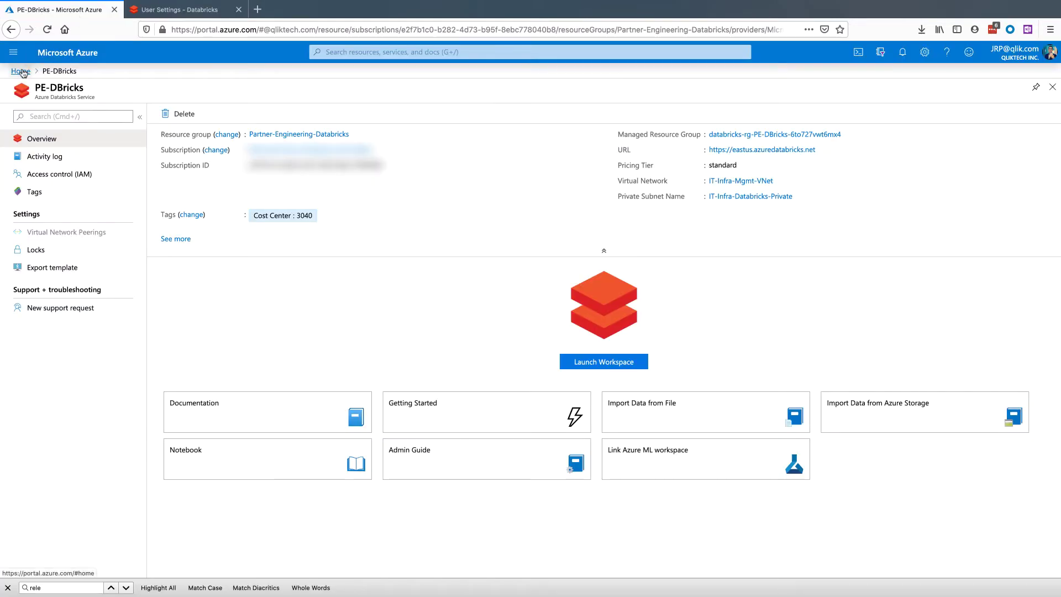
pyautogui.click(49, 53)
pyautogui.click(442, 120)
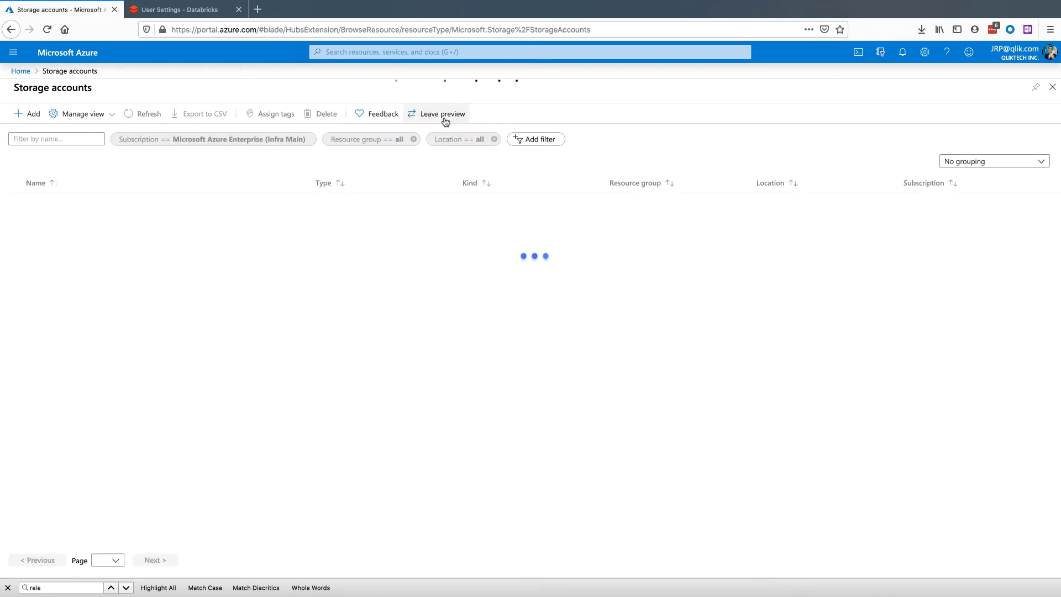
pyautogui.click(55, 202)
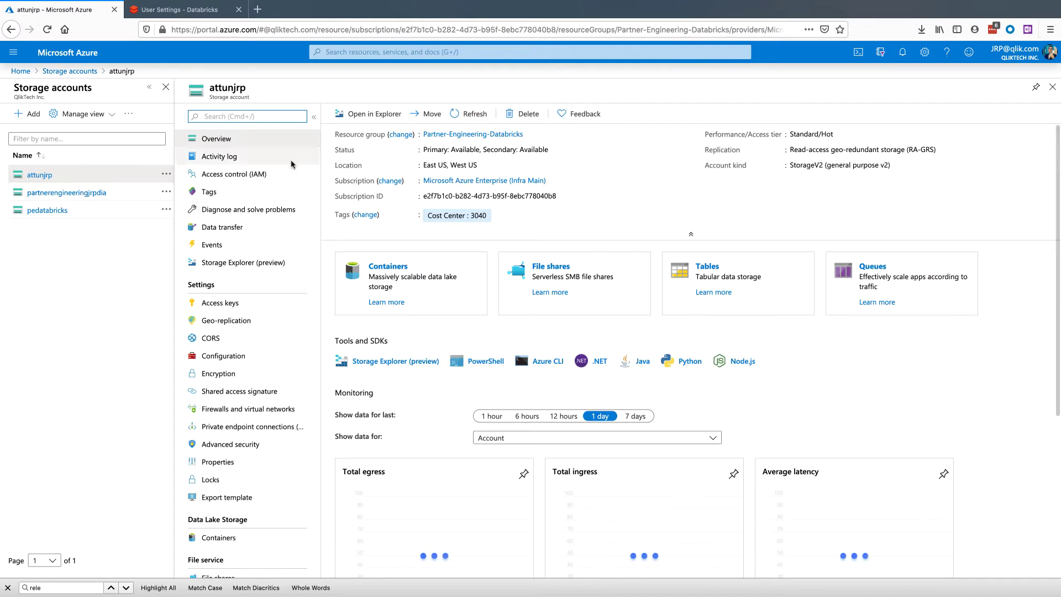
pyautogui.click(388, 267)
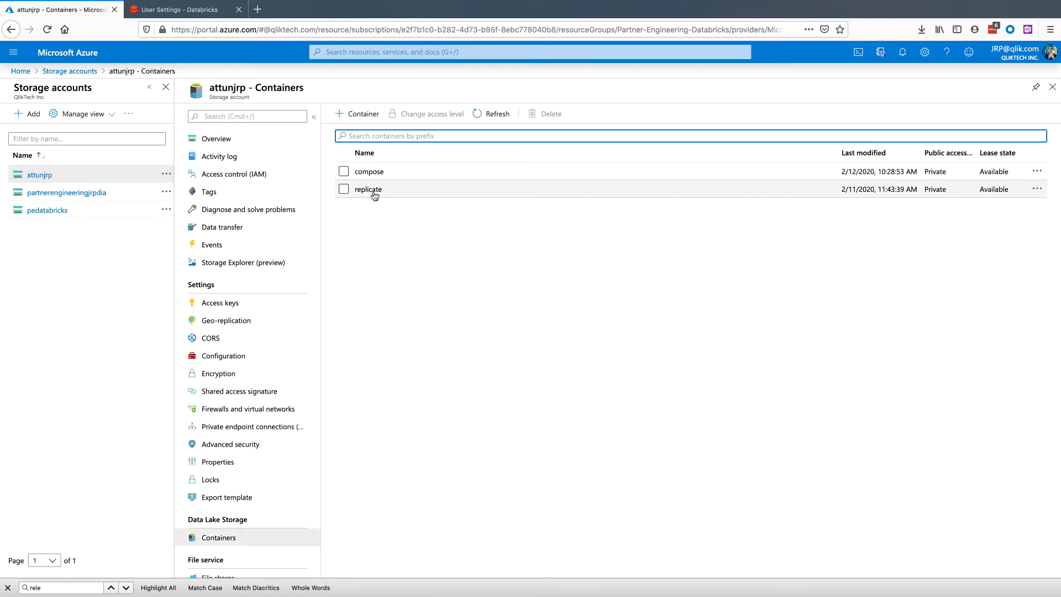
pyautogui.click(373, 191)
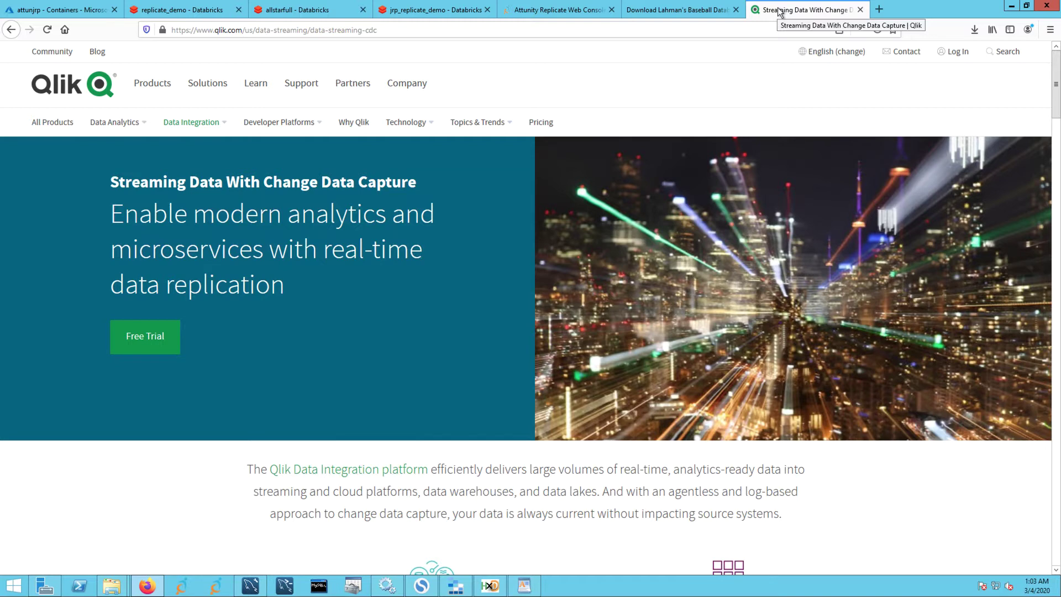
# - Review the Lahman's Baseball Database page down to its list of latest version downloads
pyautogui.click(711, 15)
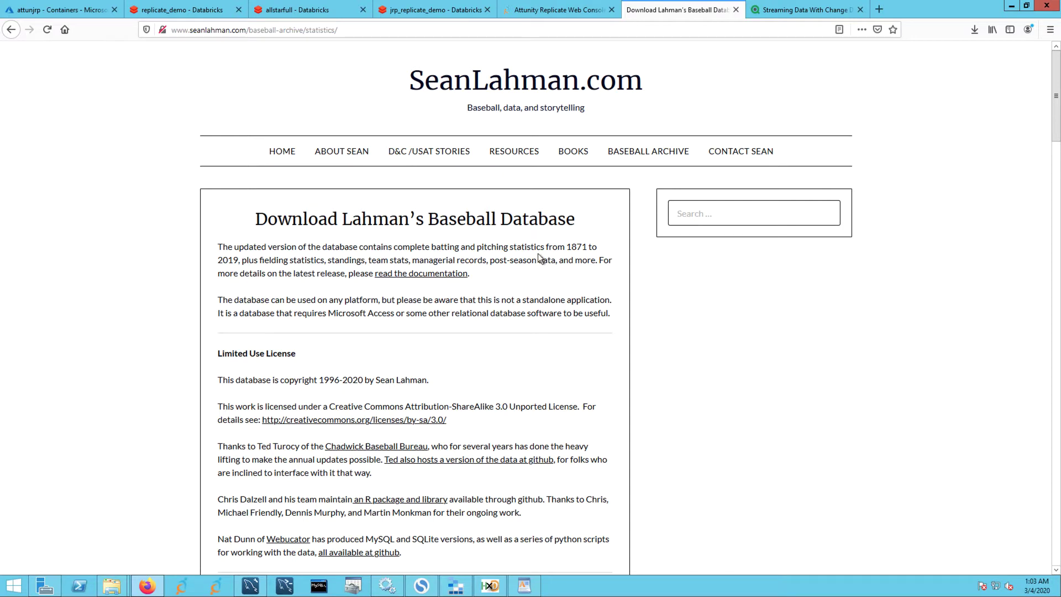
pyautogui.scroll(-2, 538, 254)
pyautogui.scroll(-3, 539, 256)
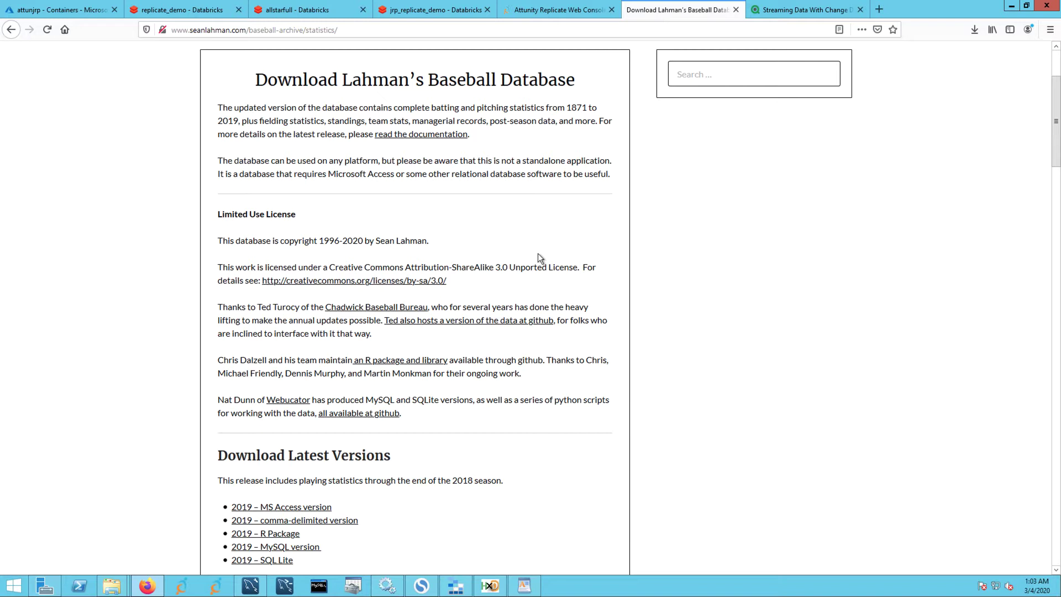
# - Switch to the Attunity Replicate console and open the Replicate Demo task from the task list
pyautogui.click(553, 11)
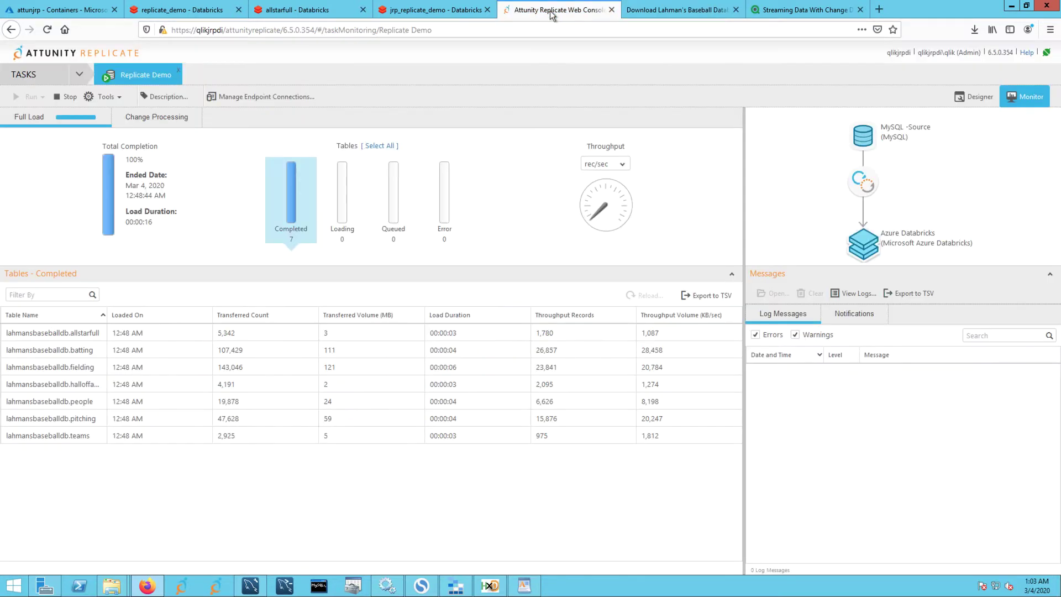
pyautogui.click(42, 75)
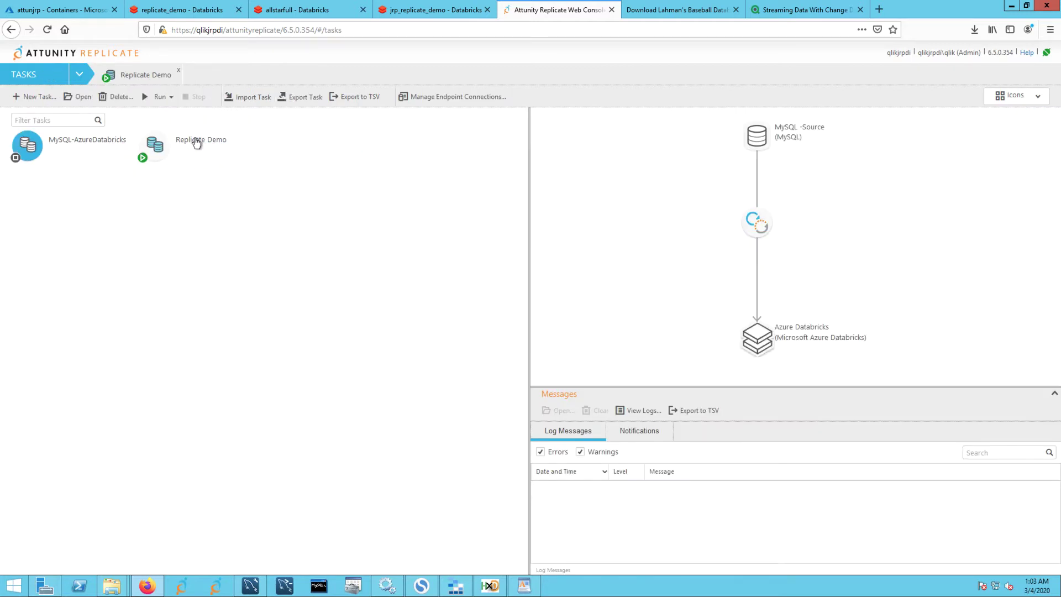
pyautogui.click(196, 143)
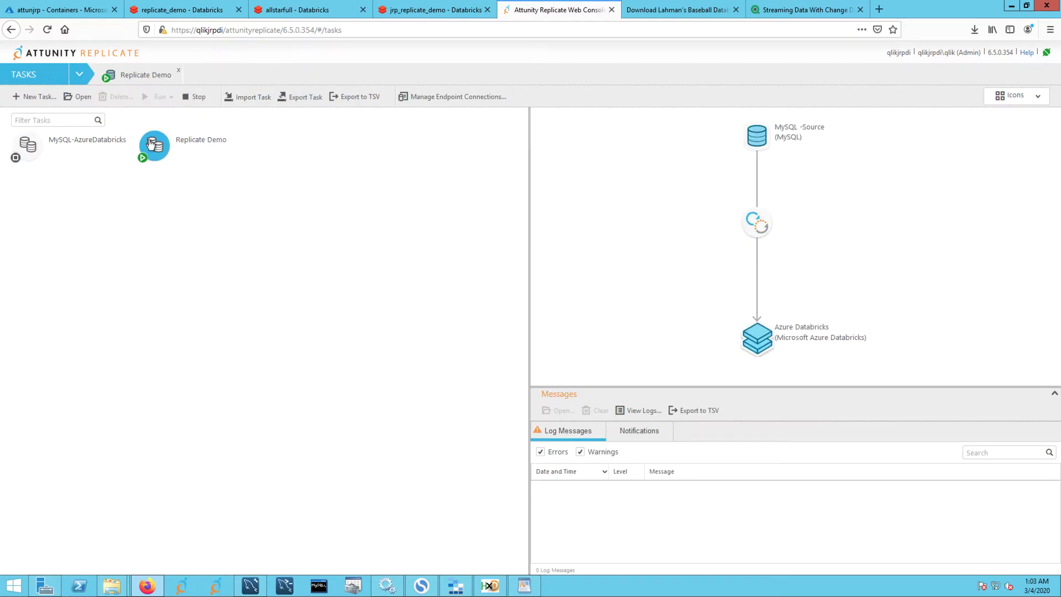
pyautogui.doubleClick(151, 144)
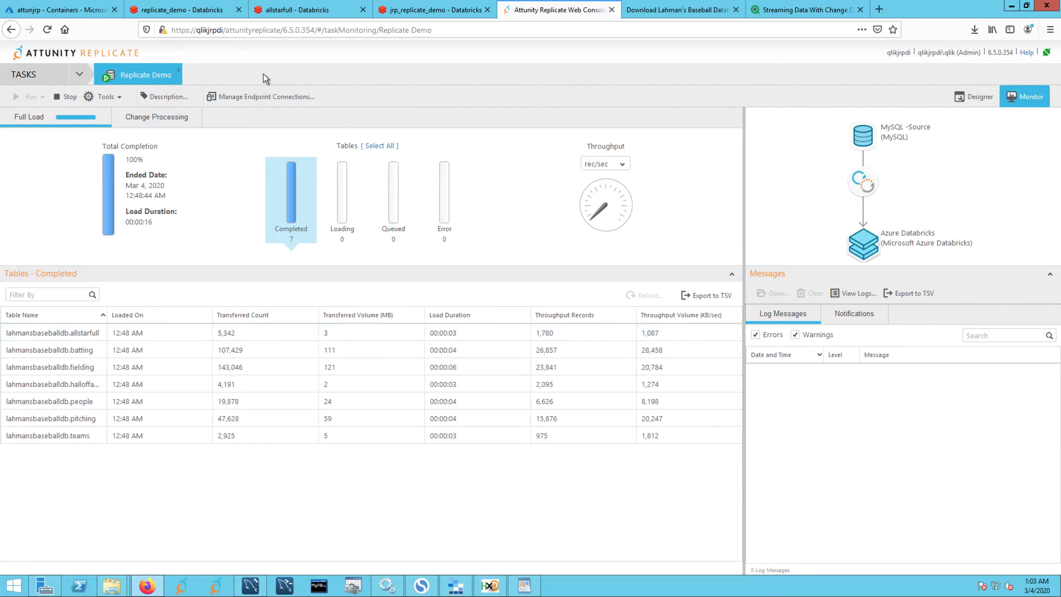
# - Test the MySQL -Source and Azure Databricks endpoint connections, then close the endpoint management dialog
pyautogui.click(247, 95)
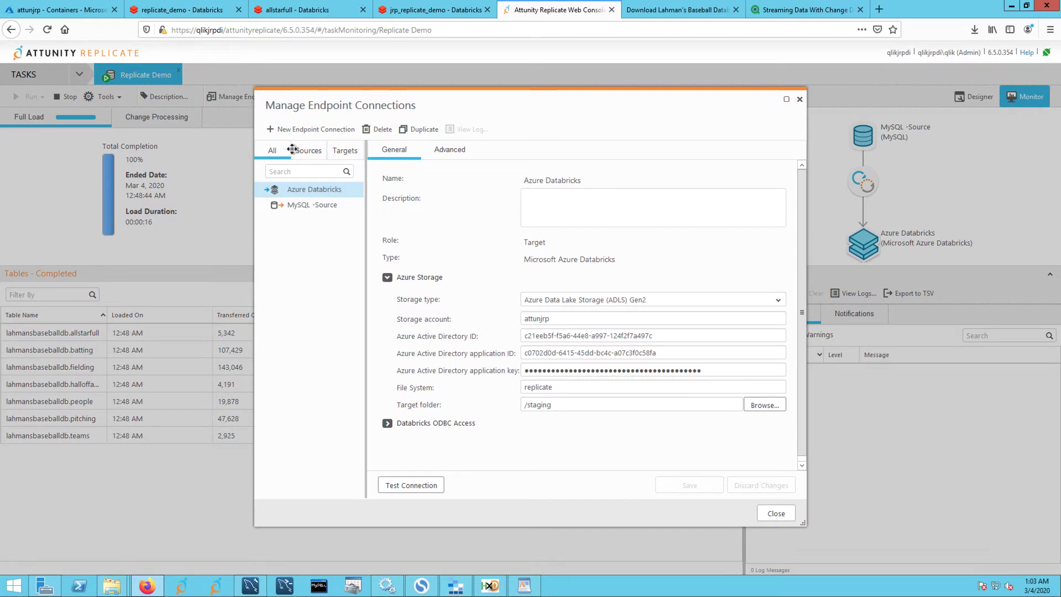
pyautogui.click(319, 207)
pyautogui.click(420, 483)
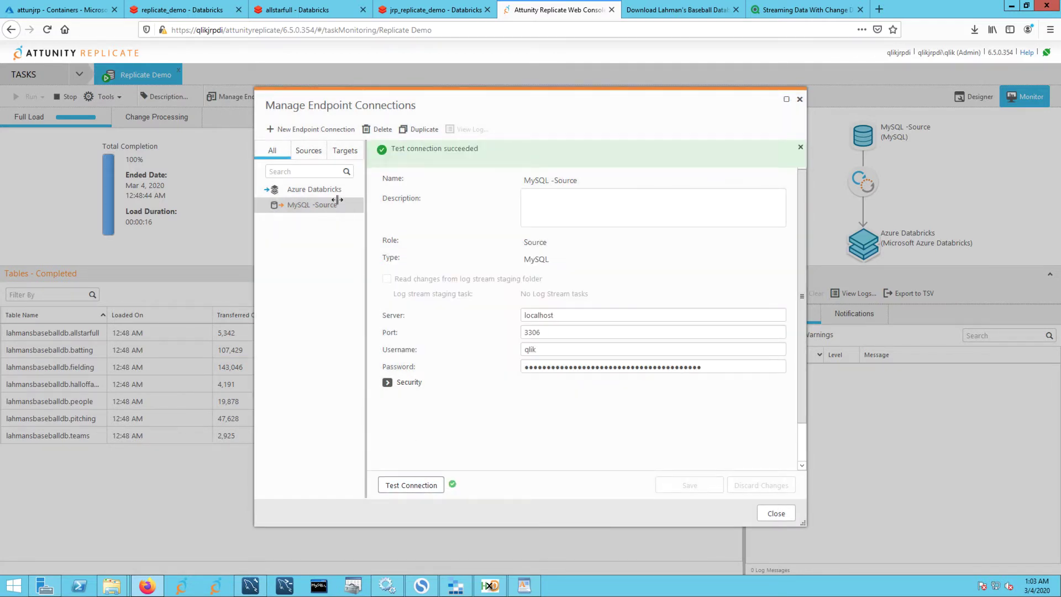
pyautogui.click(320, 188)
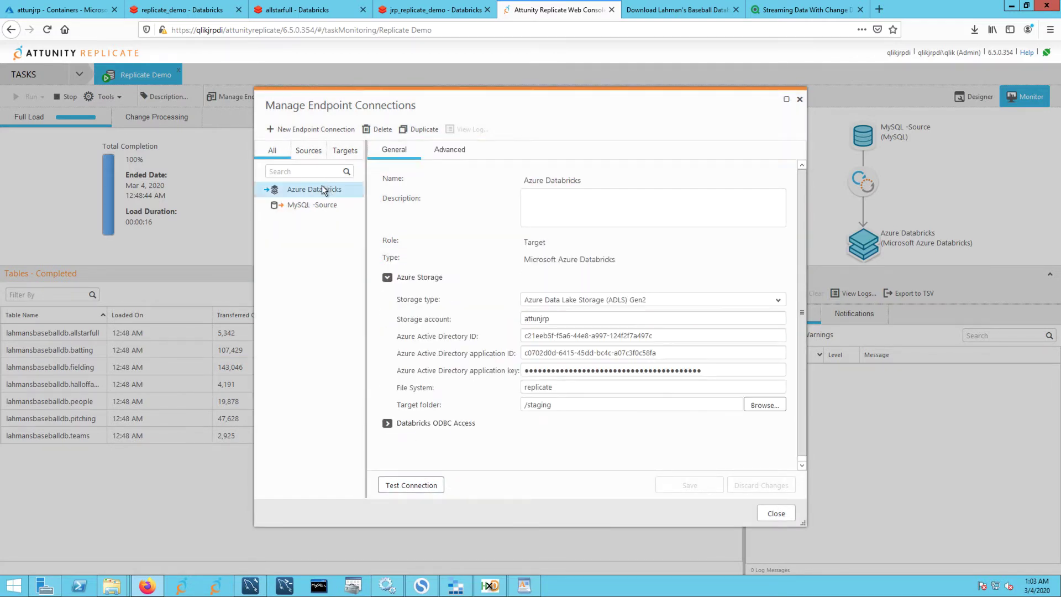
pyautogui.click(419, 489)
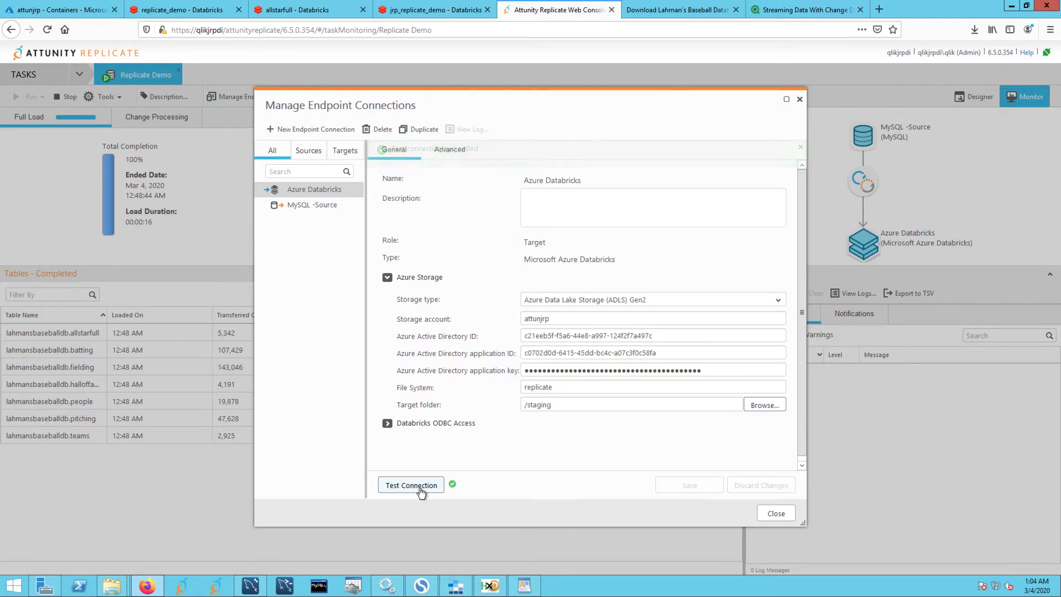
pyautogui.click(801, 98)
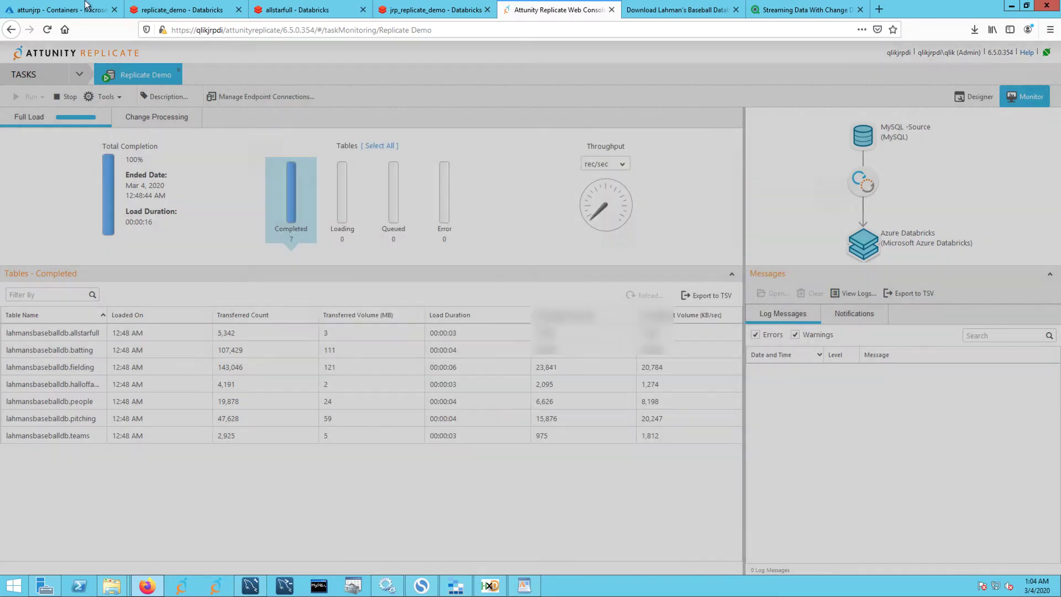
# - Review the row-count queries for the replicated tables in the jrp_replicate_demo Databricks notebook
pyautogui.moveTo(135, 14)
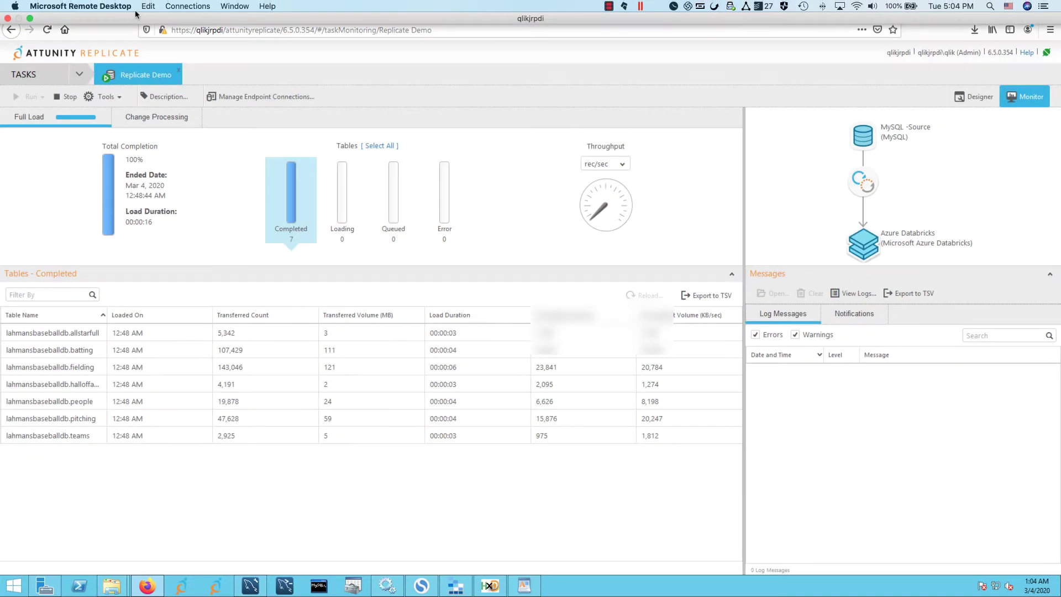
pyautogui.click(428, 10)
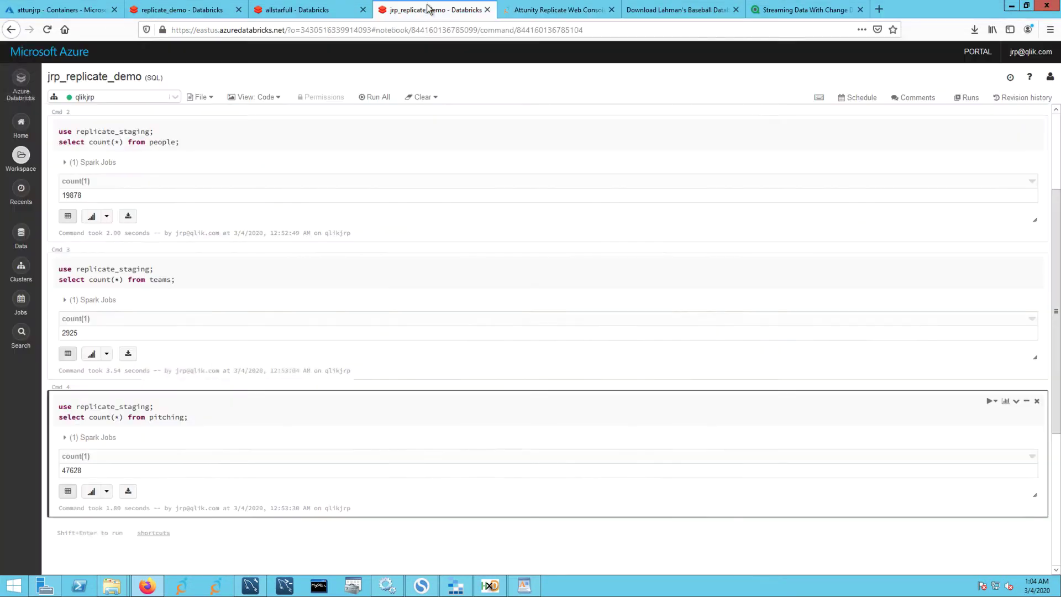
pyautogui.click(182, 200)
pyautogui.scroll(3, 166, 207)
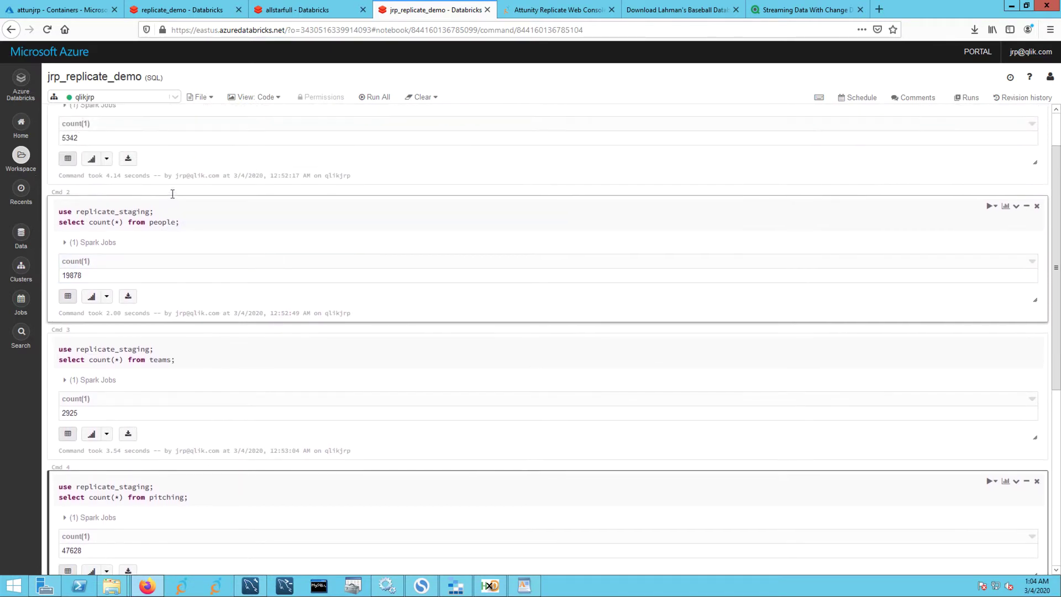
pyautogui.scroll(1, 164, 207)
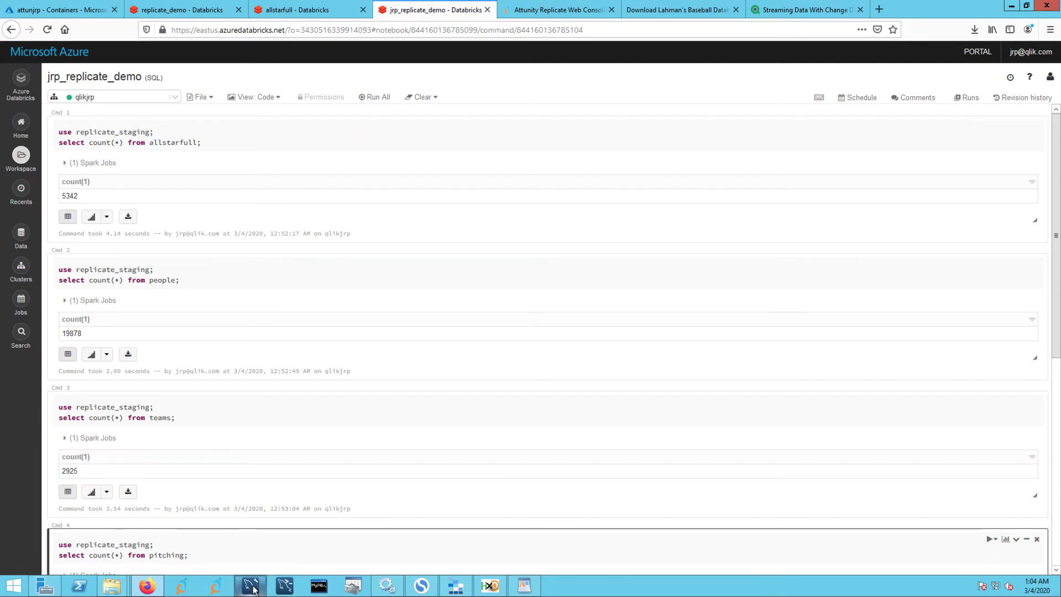
# - In MySQL Workbench, run SELECT count(*) FROM lahmansbaseballdb.people, then return to the Databricks notebook for comparison
pyautogui.moveTo(254, 589)
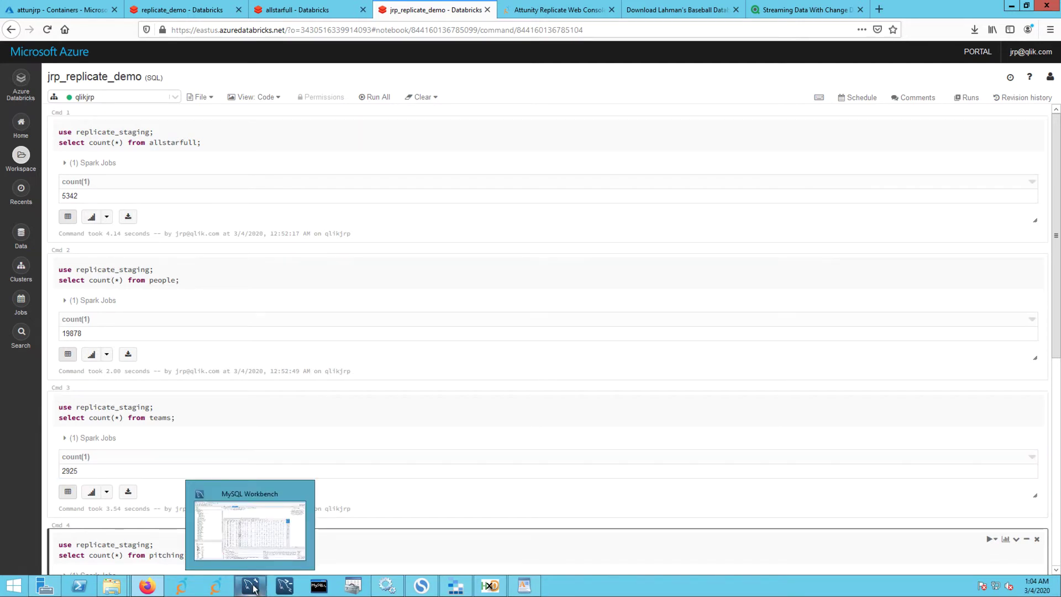
pyautogui.click(242, 514)
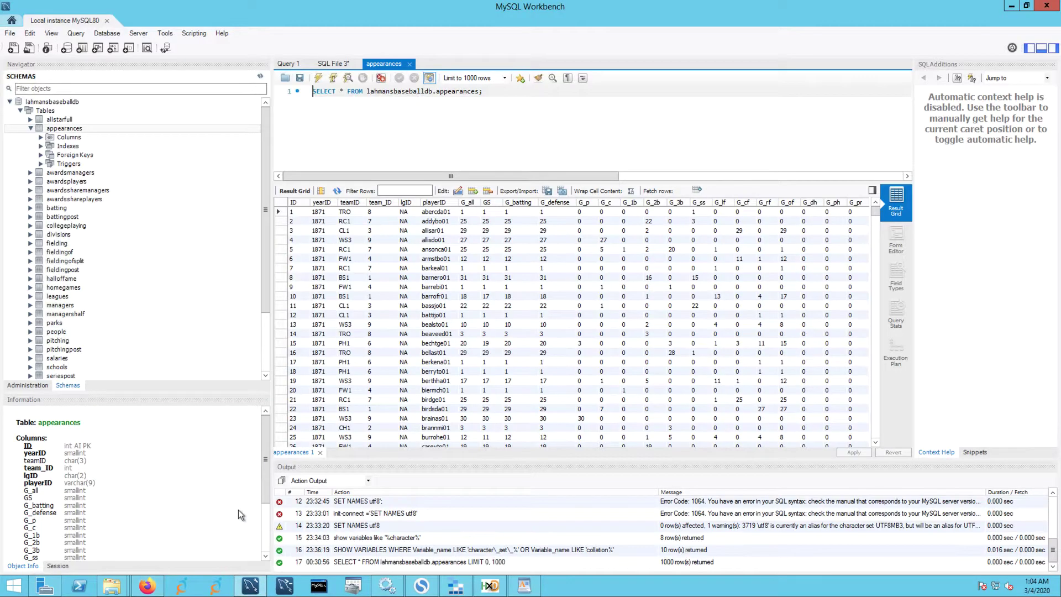
pyautogui.click(491, 91)
pyautogui.doubleClick(467, 89)
pyautogui.write('people')
pyautogui.click(339, 91)
pyautogui.write('count(*')
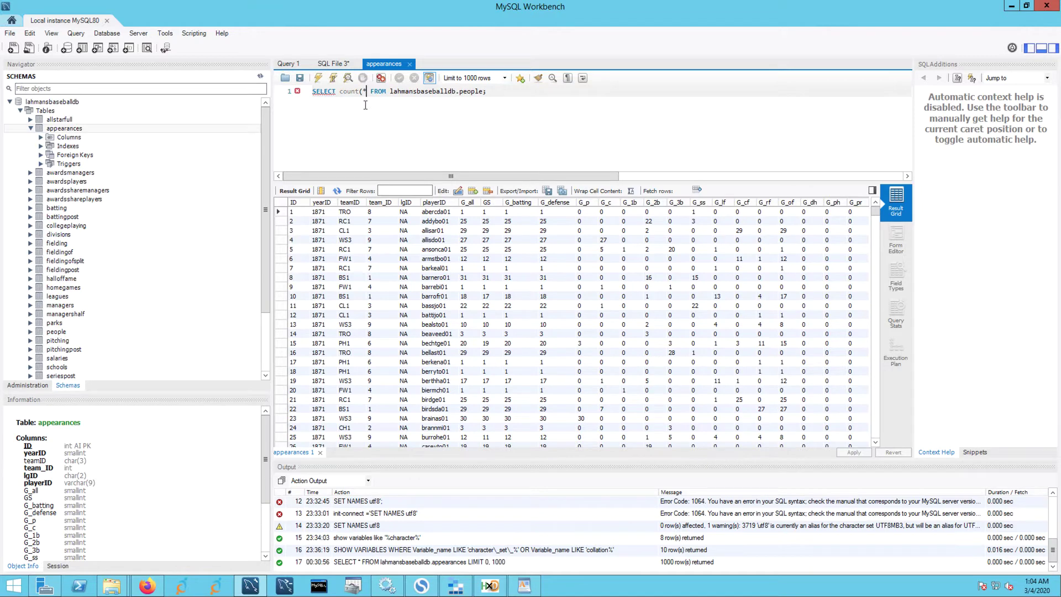
pyautogui.write(')')
pyautogui.click(319, 79)
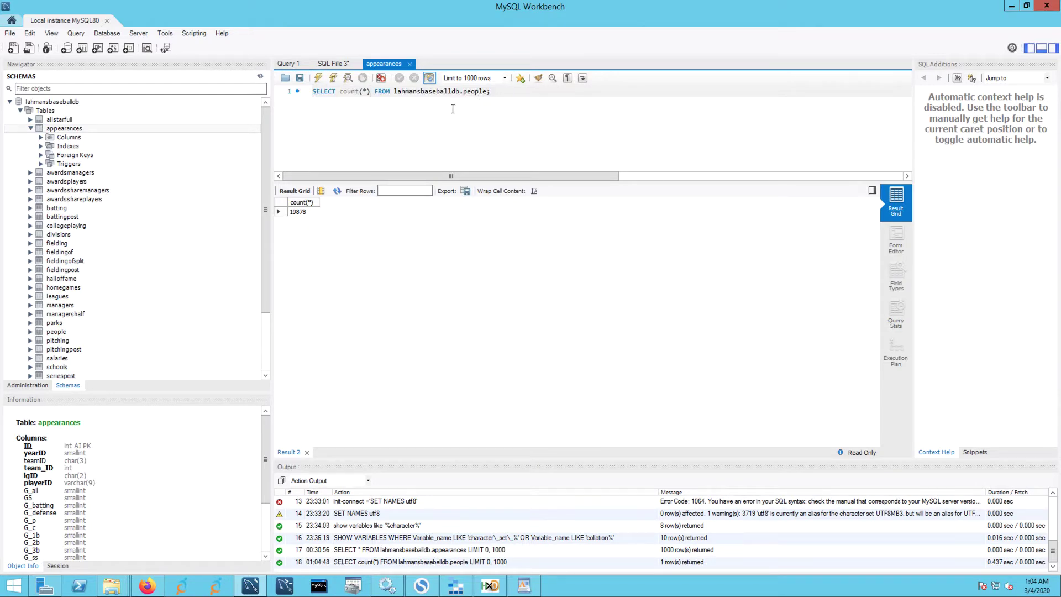
pyautogui.click(1010, 8)
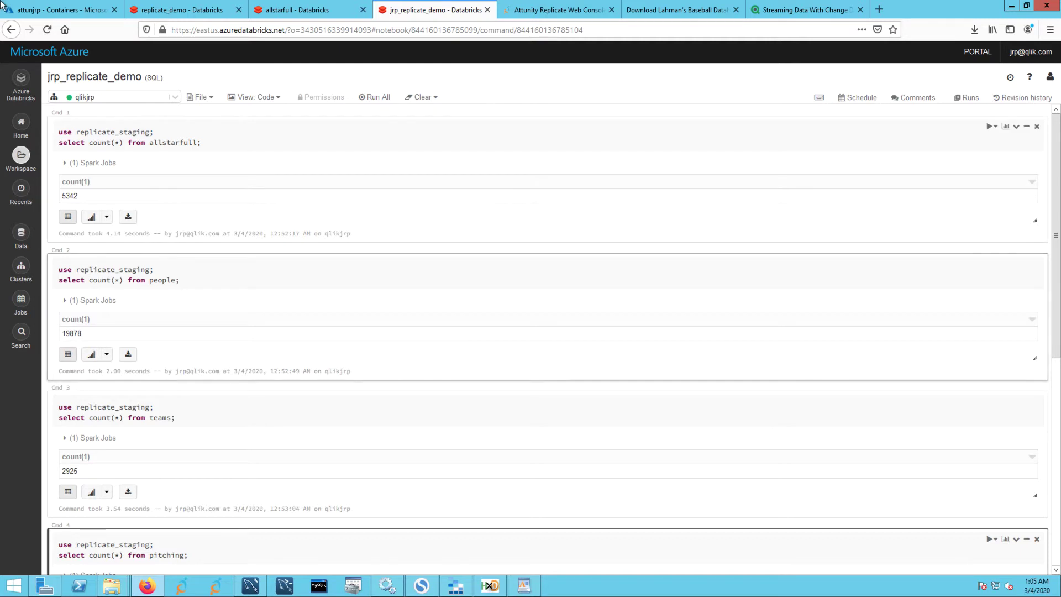
# - Back in MySQL Workbench, replace the query with an INSERT statement adding a new player to lahmansbaseballdb.people and execute it
pyautogui.click(252, 587)
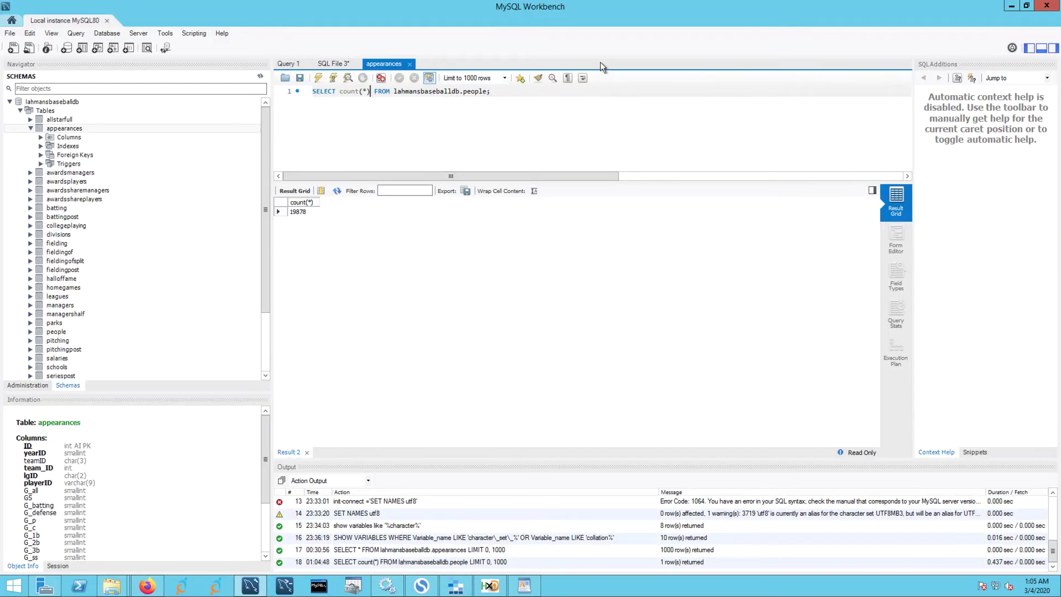
pyautogui.moveTo(551, 95); pyautogui.dragTo(264, 84)
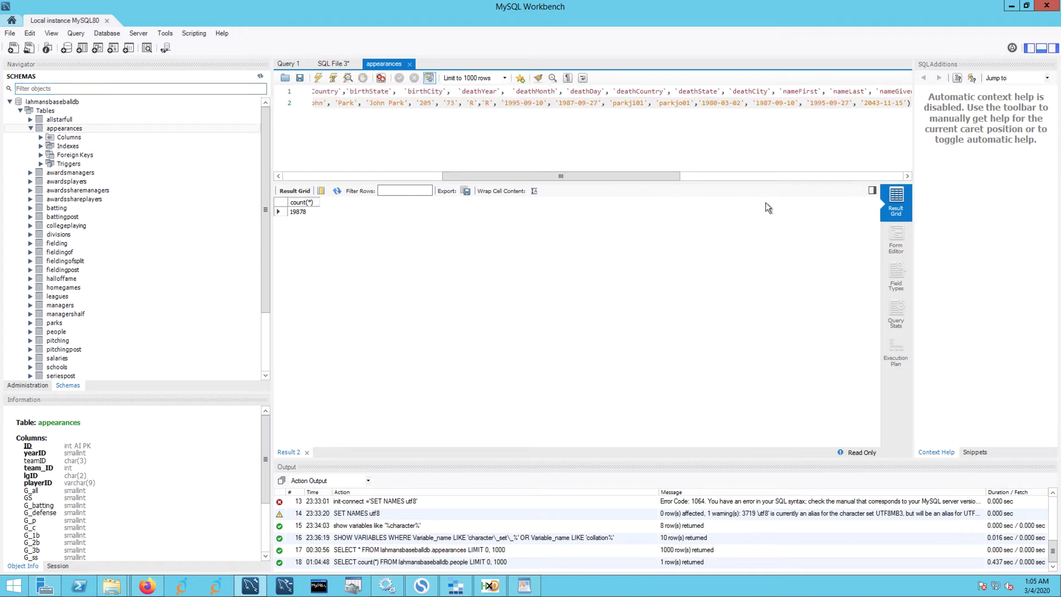
pyautogui.moveTo(500, 177); pyautogui.dragTo(365, 177)
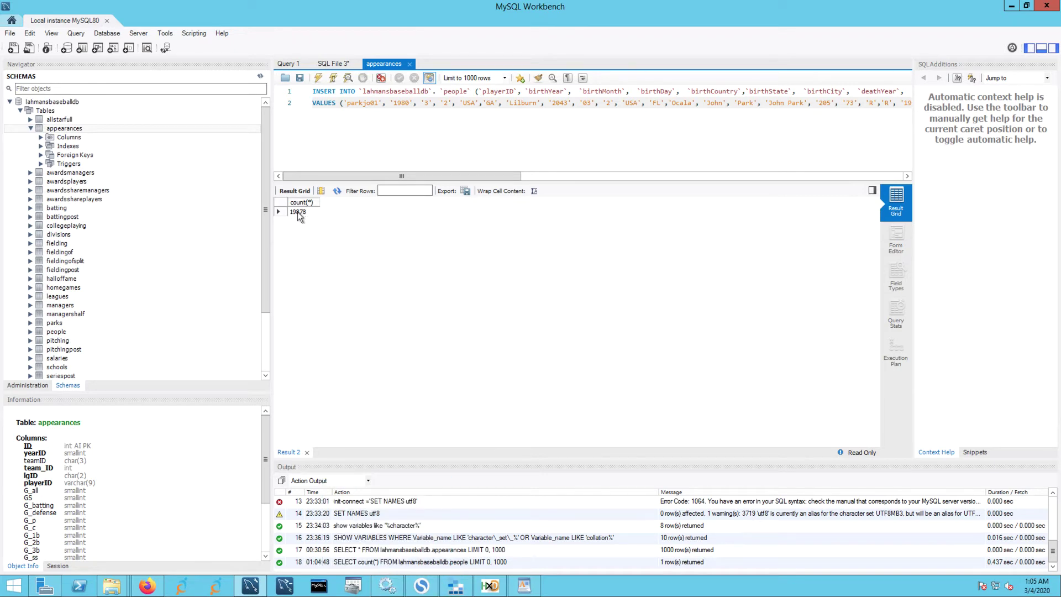
pyautogui.click(319, 81)
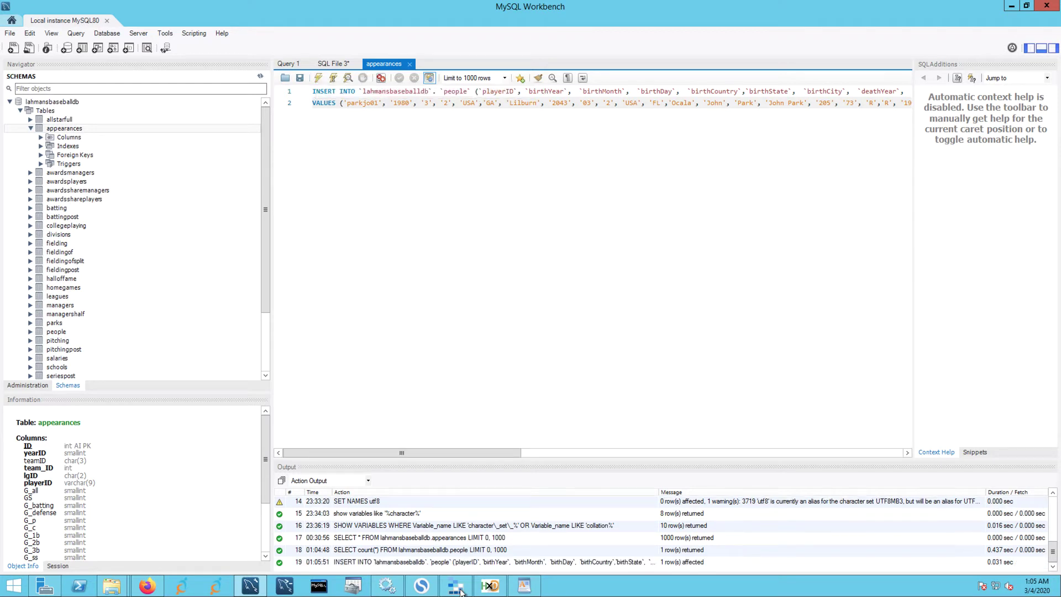
# - Replace the INSERT statement with the earlier SELECT count(*) query on lahmansbaseballdb.people, copied from the action output
pyautogui.click(336, 64)
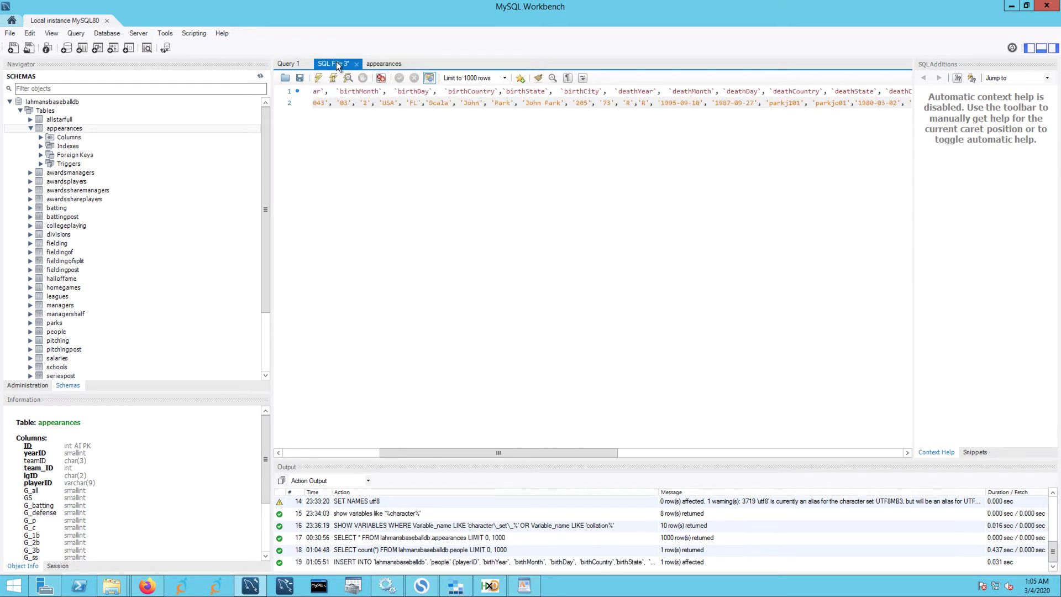
pyautogui.click(379, 65)
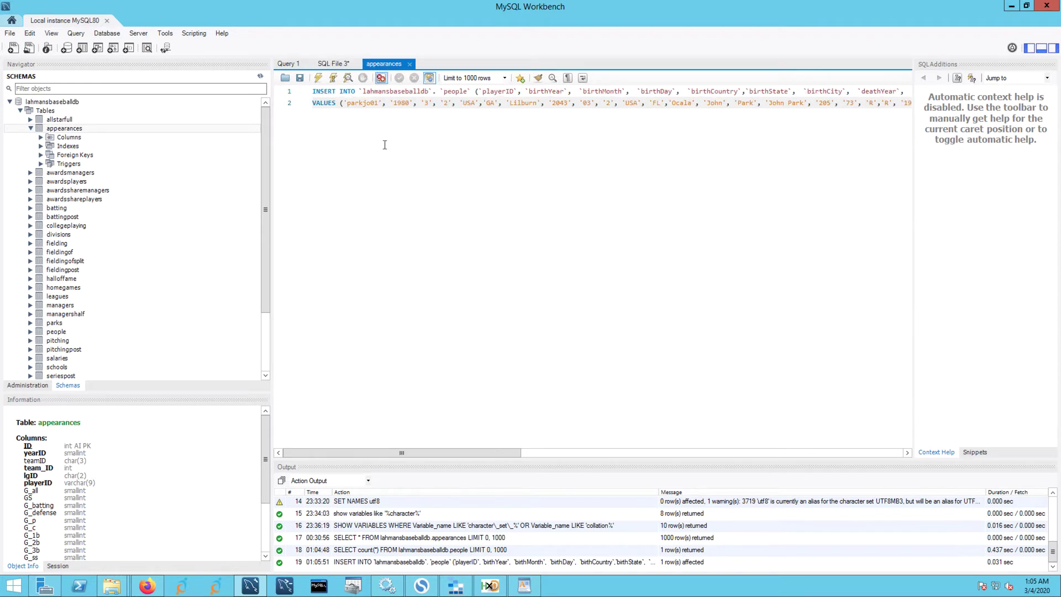
pyautogui.hotkey('ctrl', 'End')
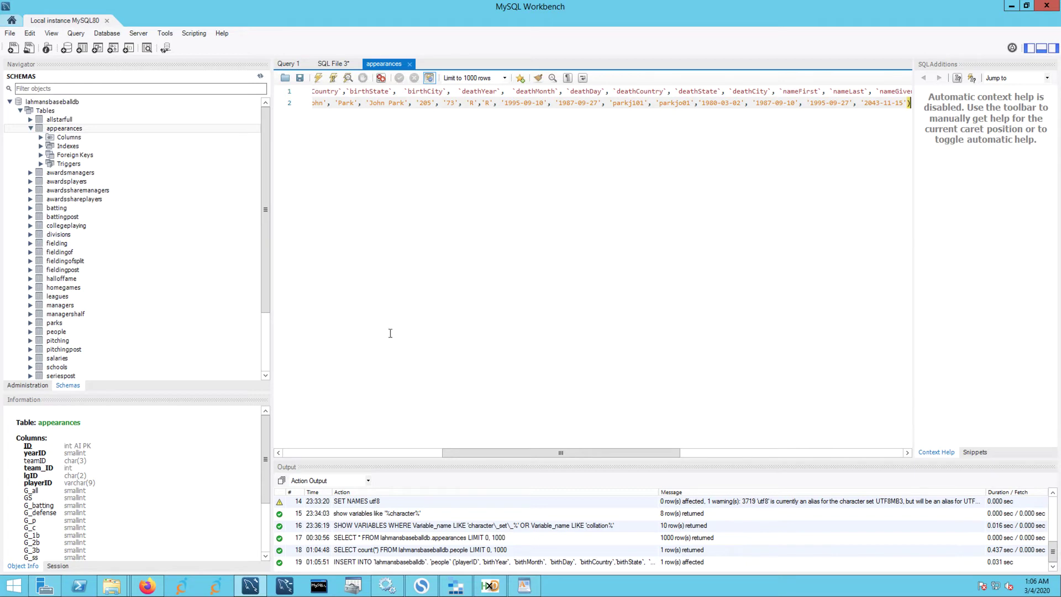
pyautogui.rightClick(416, 554)
pyautogui.click(407, 551)
pyautogui.rightClick(400, 551)
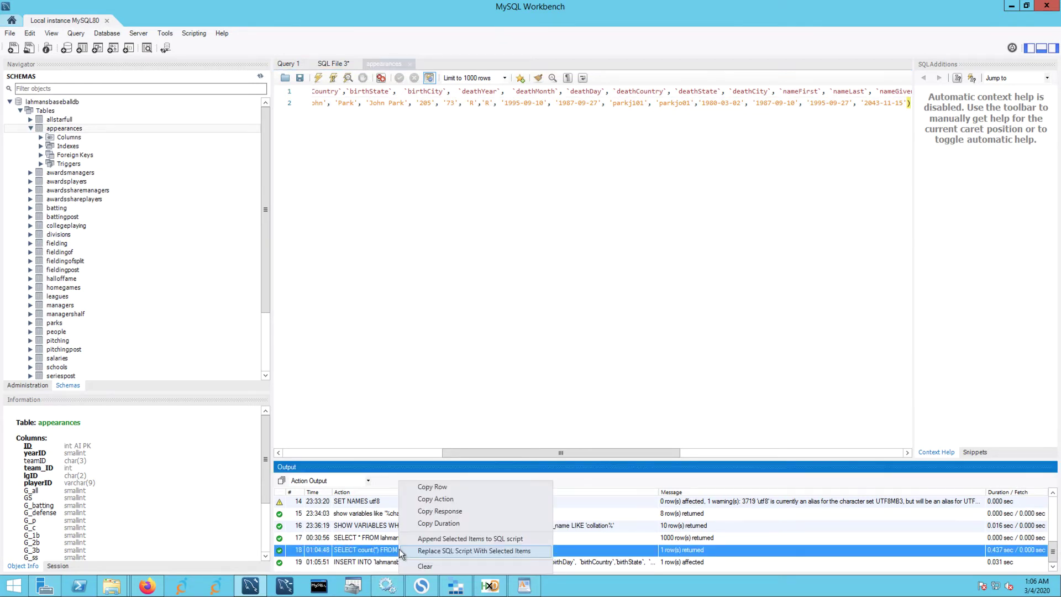
pyautogui.click(433, 499)
pyautogui.tripleClick(394, 160)
pyautogui.moveTo(393, 161); pyautogui.dragTo(278, 17)
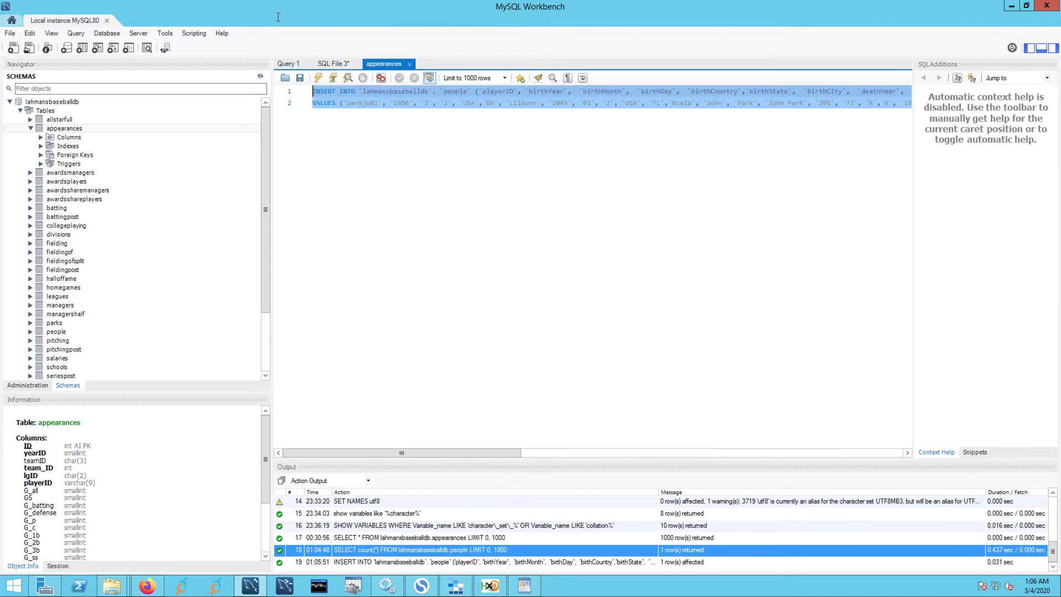
pyautogui.hotkey('ctrl', 'v')
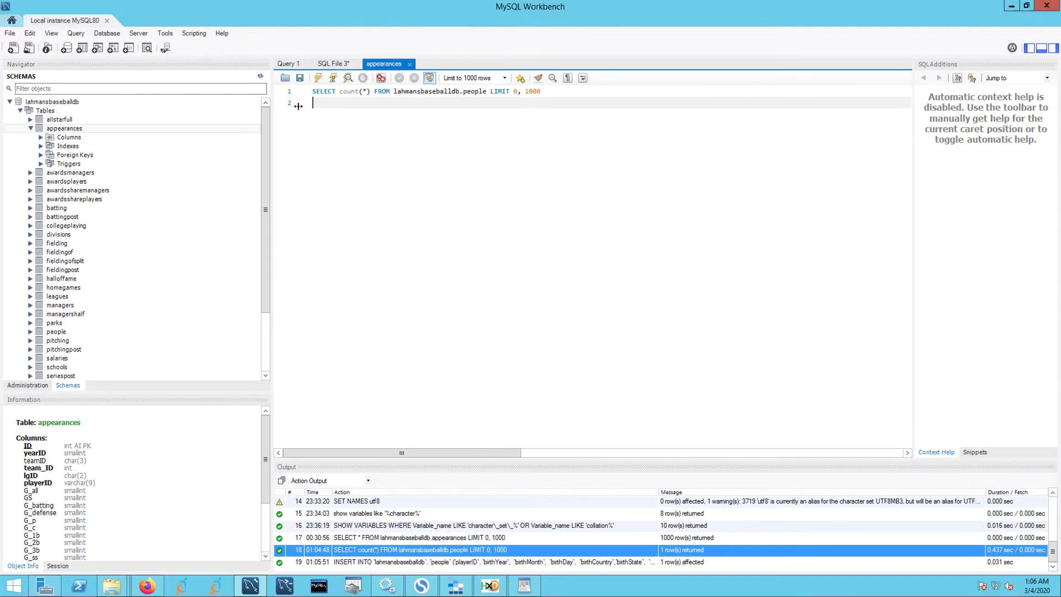
# - Run the count query on lahmansbaseballdb.people, then check the Replicate Demo task's change processing activity in Attunity Replicate
pyautogui.click(319, 78)
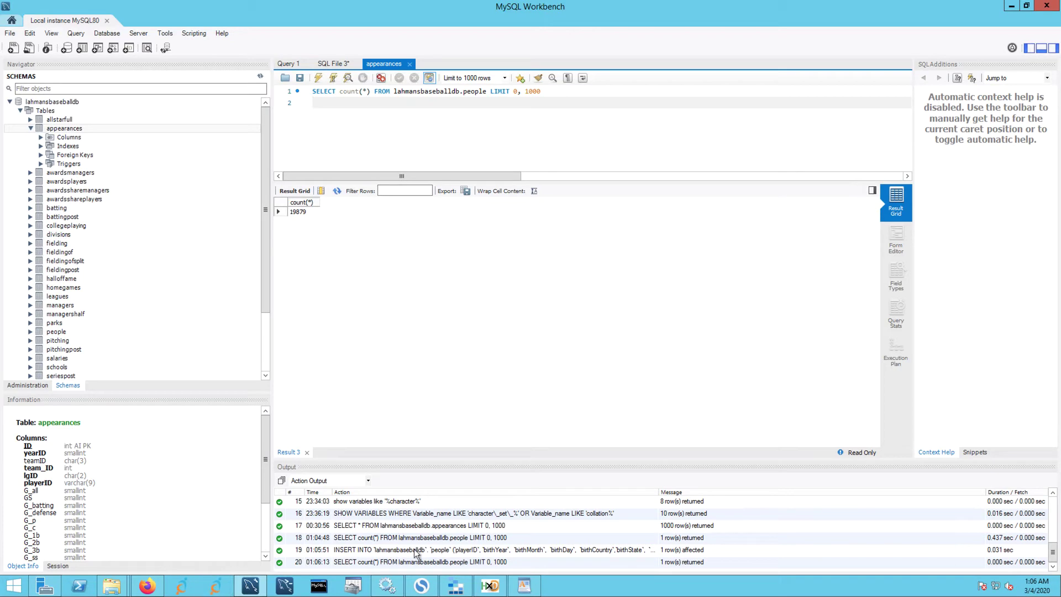
pyautogui.click(152, 590)
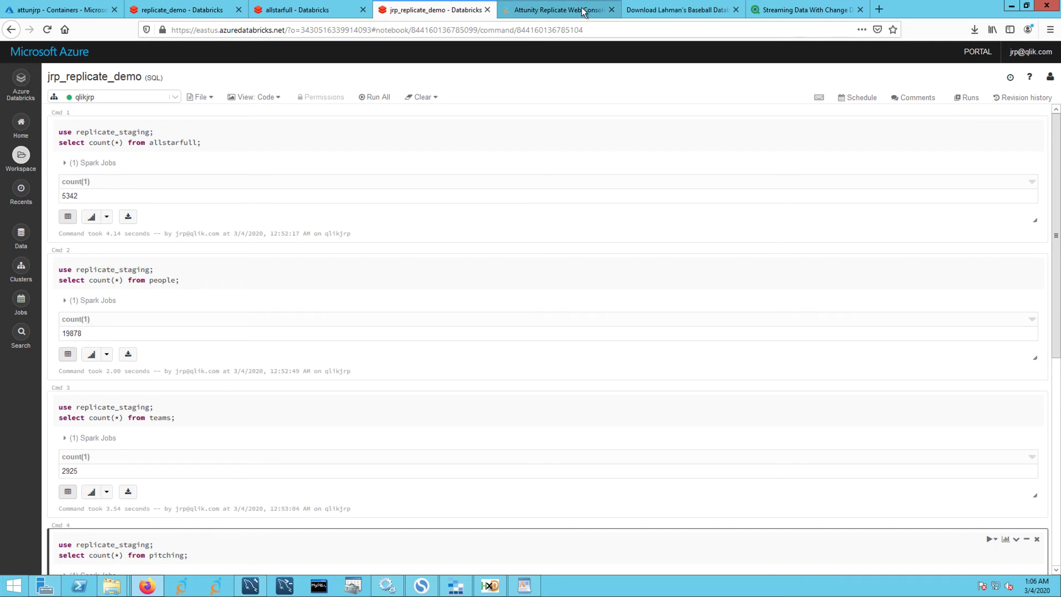
pyautogui.click(584, 11)
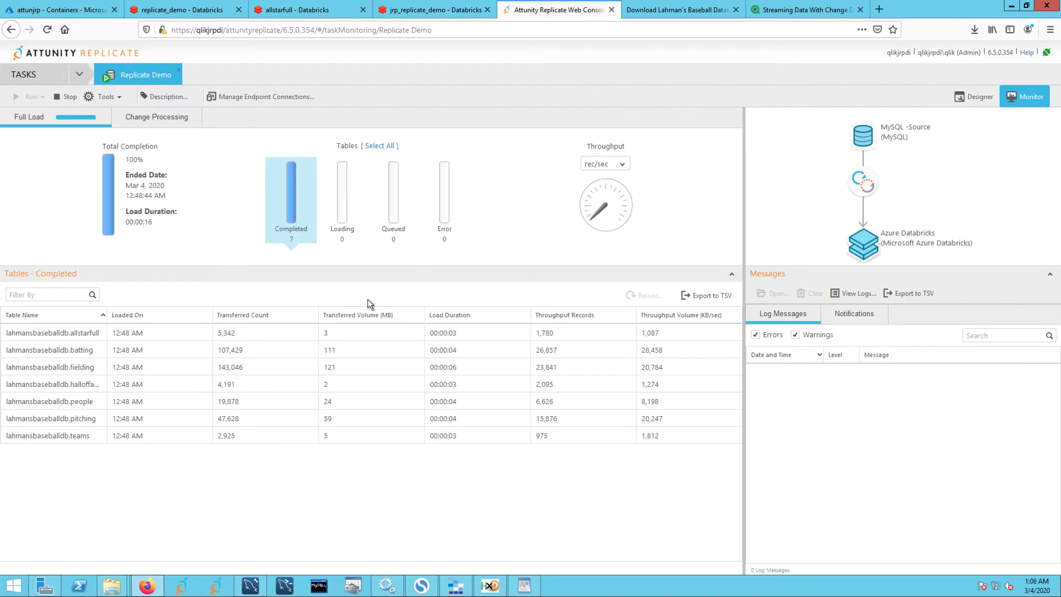
pyautogui.click(156, 118)
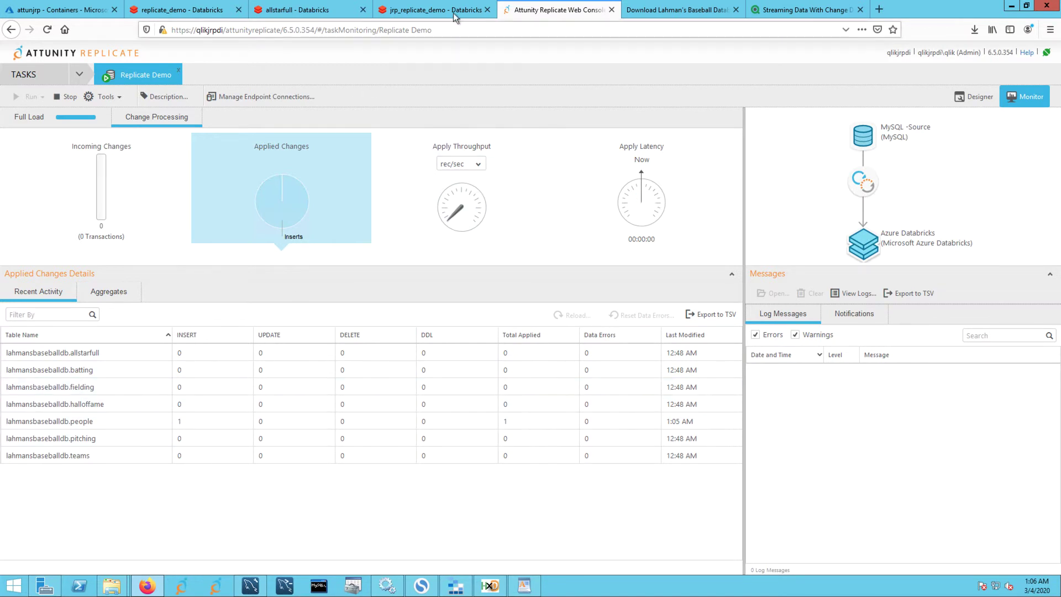
# - Return to Databricks and open the people table in the replicate_staging database to view its sample data
pyautogui.click(409, 18)
pyautogui.click(21, 232)
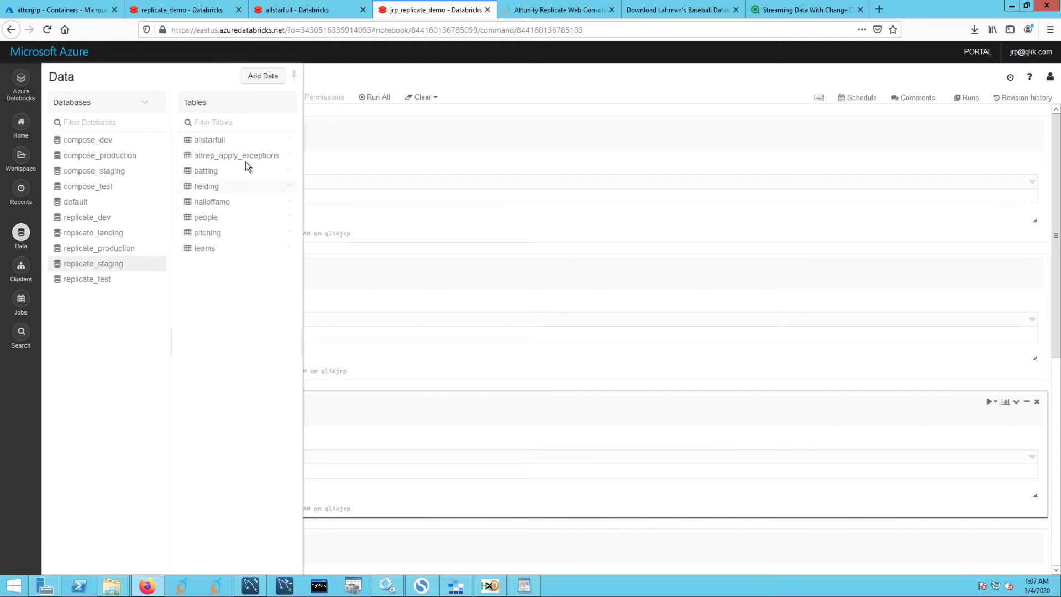
pyautogui.click(215, 221)
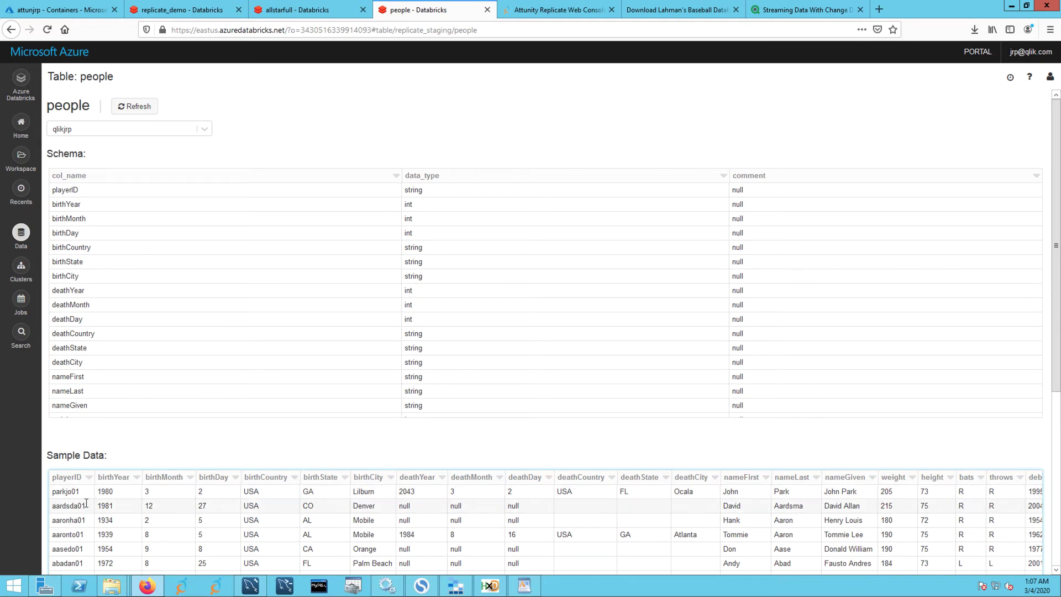
# - Read Qlik's Managed Data Lake Creation page down to the Qlik Data Integration architecture diagram
pyautogui.click(537, 11)
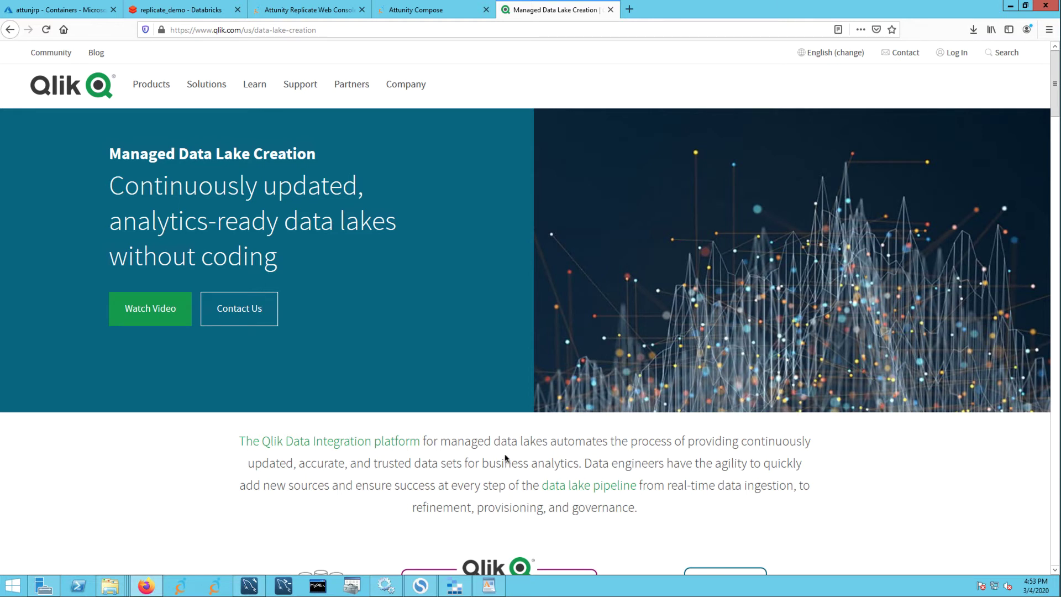
pyautogui.scroll(-3, 505, 457)
pyautogui.scroll(-3, 505, 458)
pyautogui.scroll(-3, 505, 458)
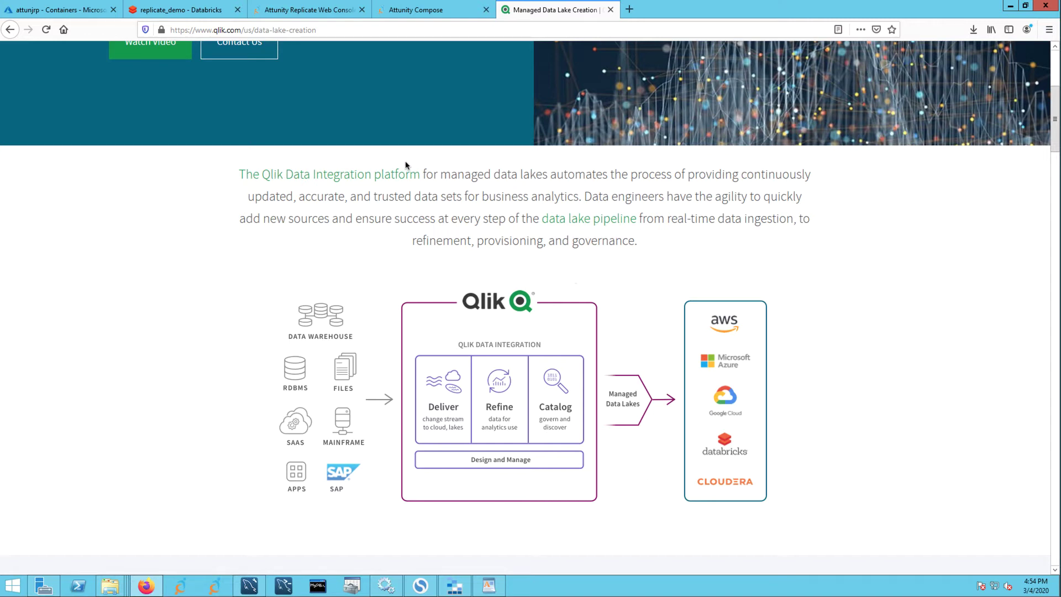
# - Switch to Attunity Compose for Data Lakes and open the Databricks Tutorial project
pyautogui.click(443, 16)
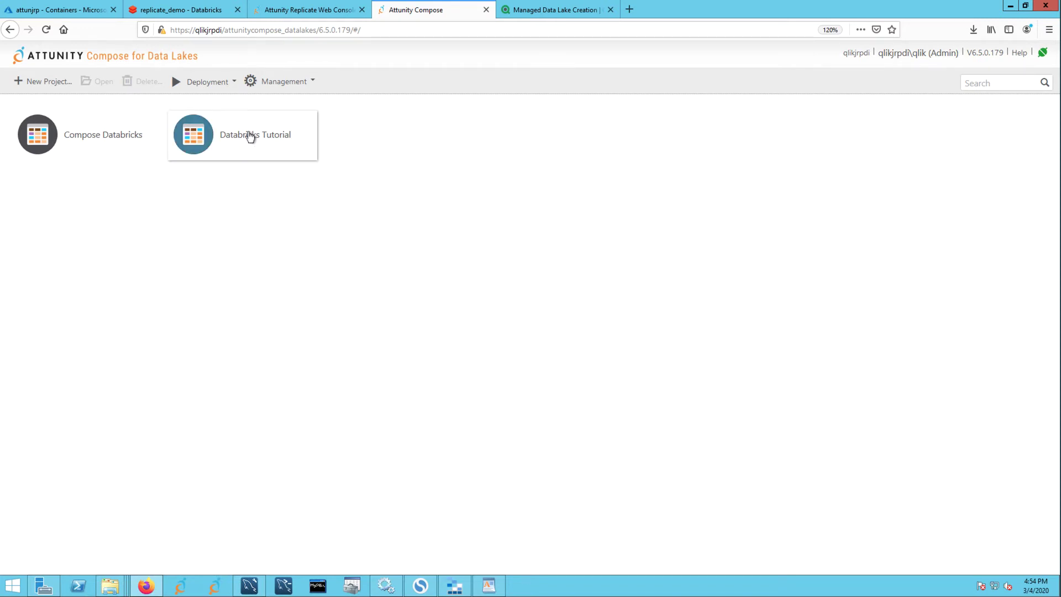
pyautogui.click(250, 137)
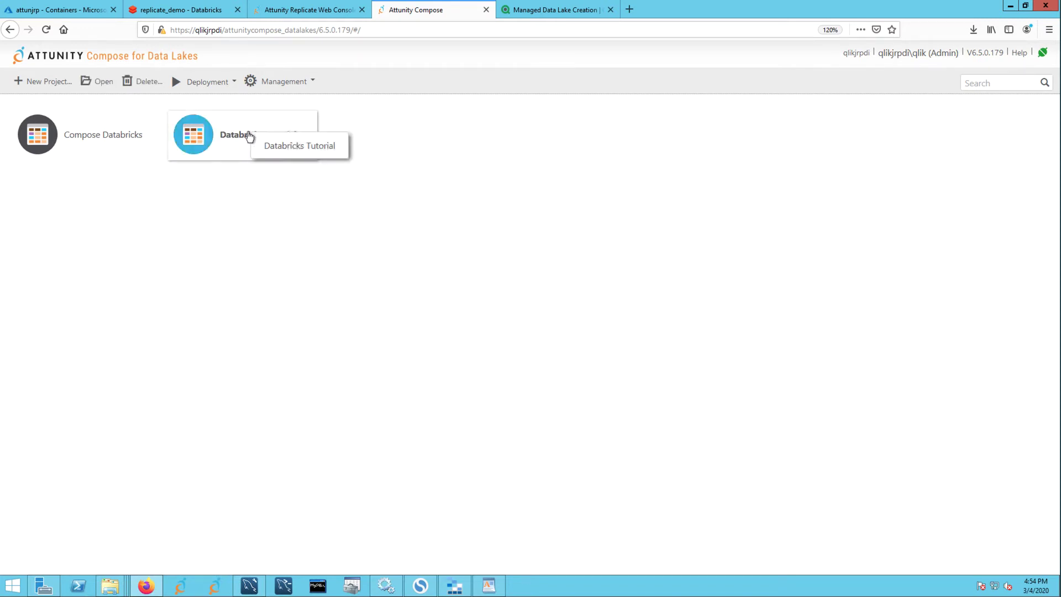
pyautogui.doubleClick(209, 136)
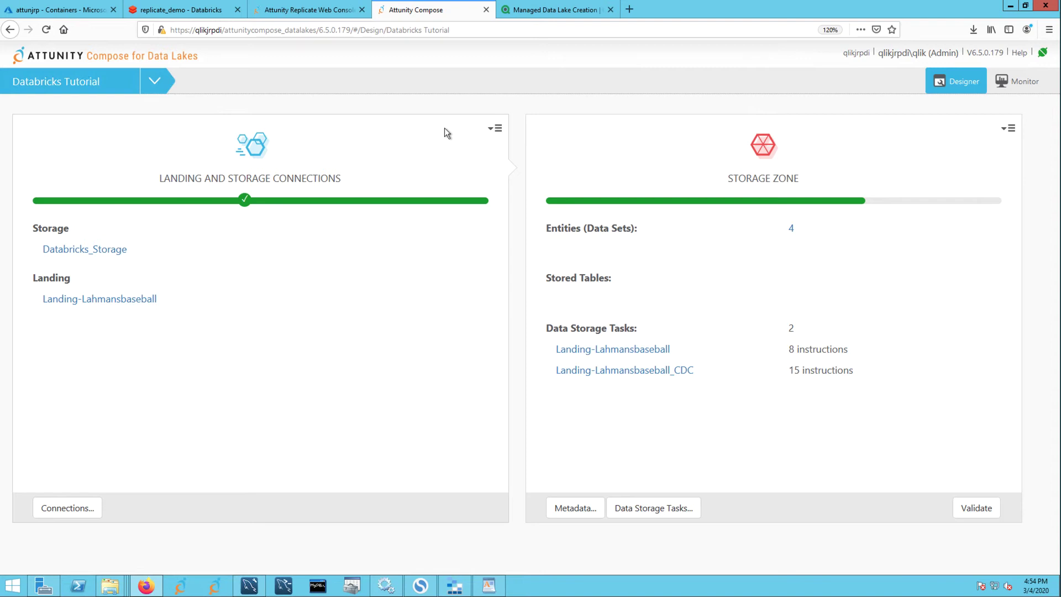
# - Open the project's landing and storage connections and test the Landing-Lahmansbaseball connection, repeating the test once
pyautogui.click(492, 133)
pyautogui.click(515, 151)
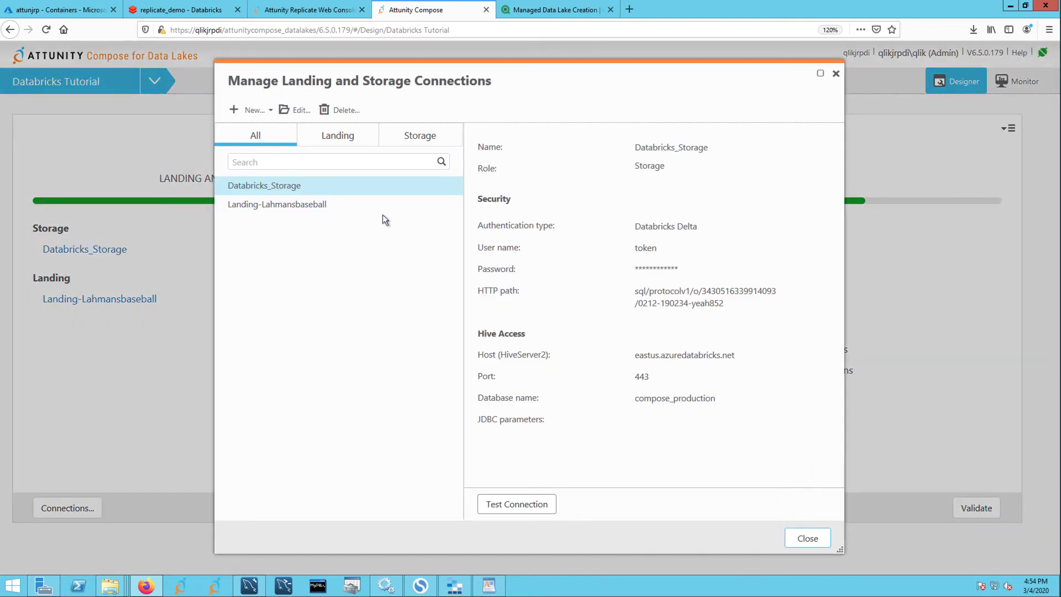
pyautogui.click(318, 205)
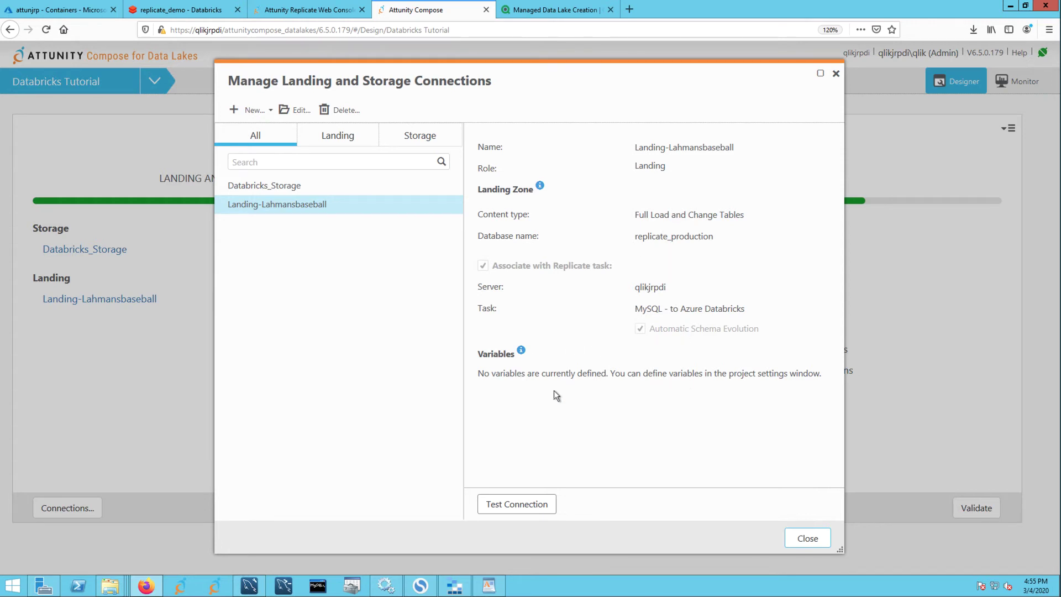
pyautogui.click(540, 505)
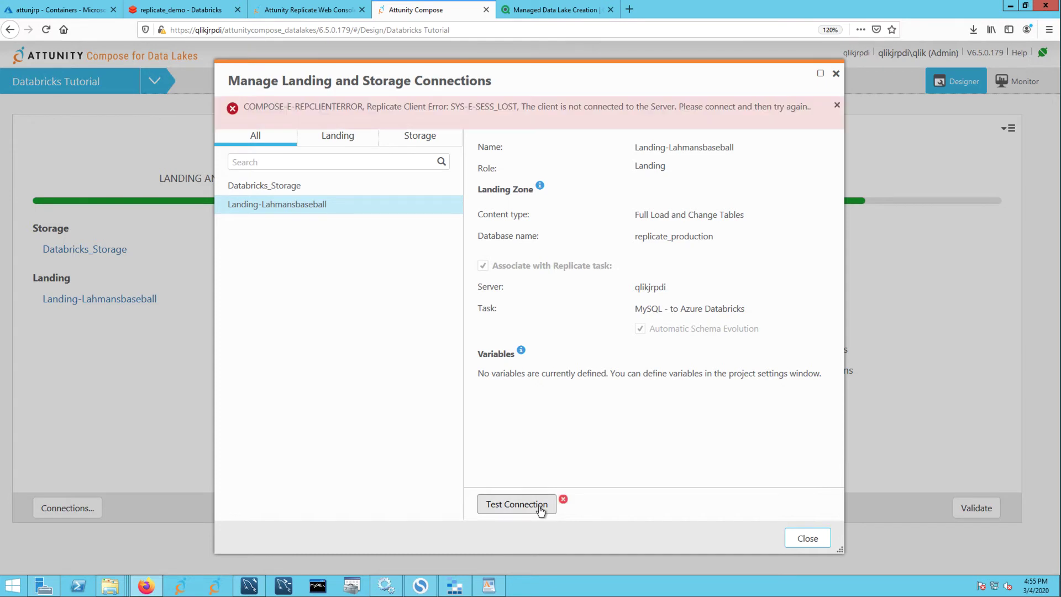
pyautogui.click(539, 505)
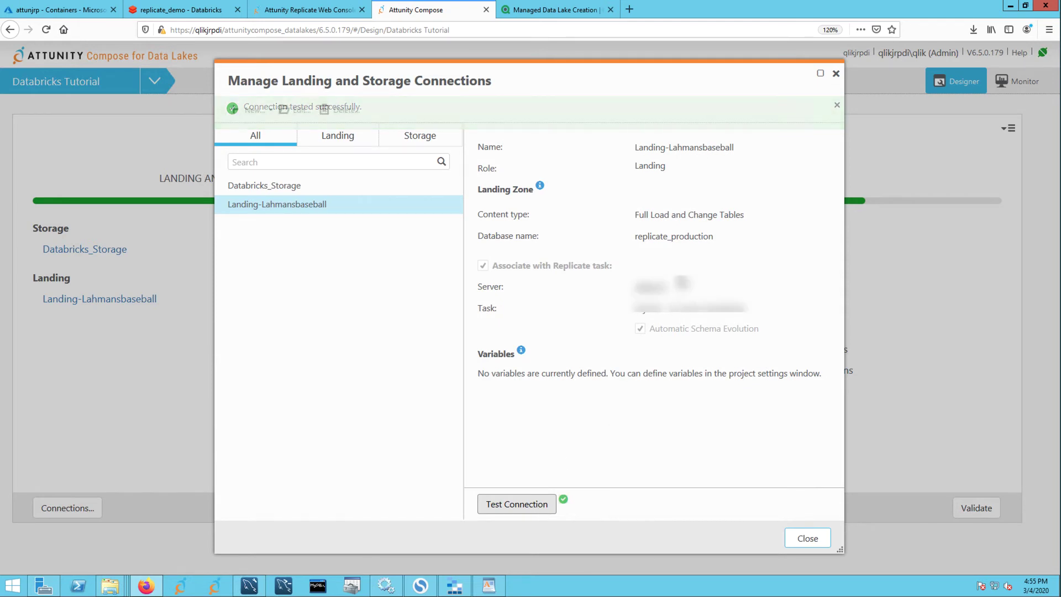
# - Test the Databricks_Storage connection and close the connections manager
pyautogui.click(260, 188)
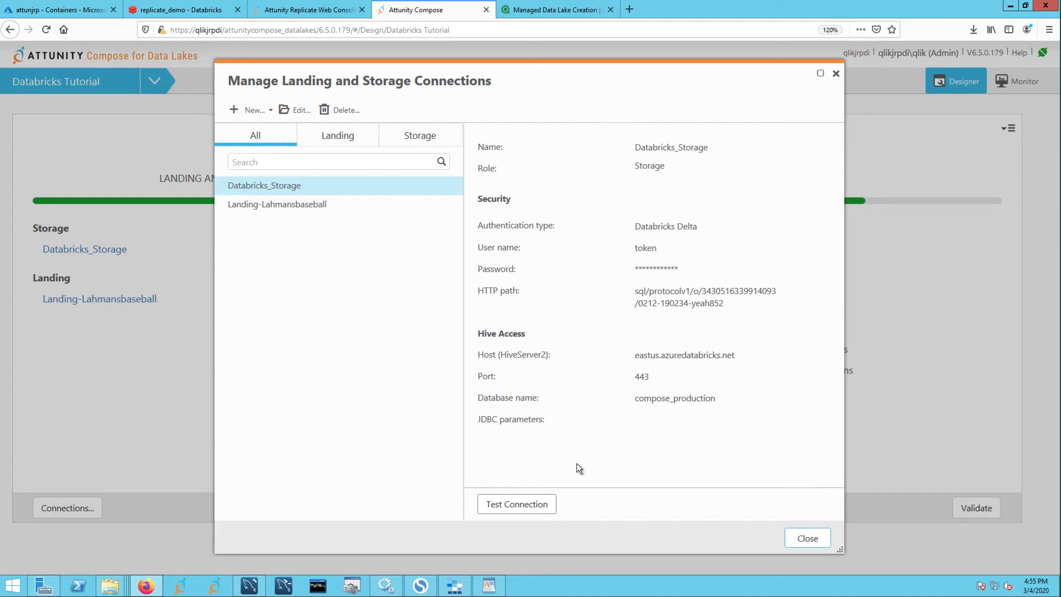
pyautogui.click(541, 503)
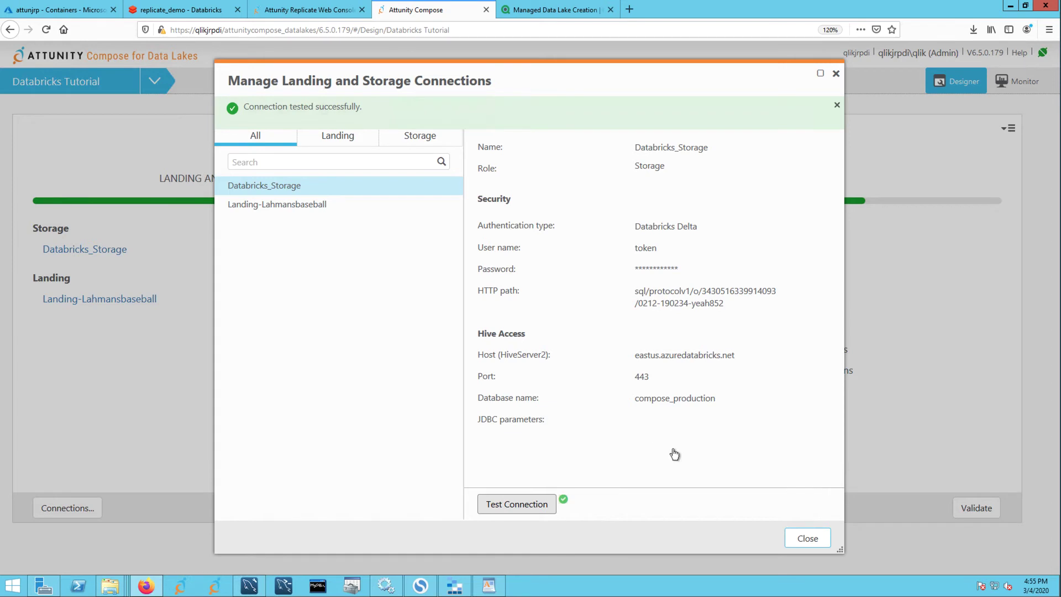
pyautogui.click(808, 536)
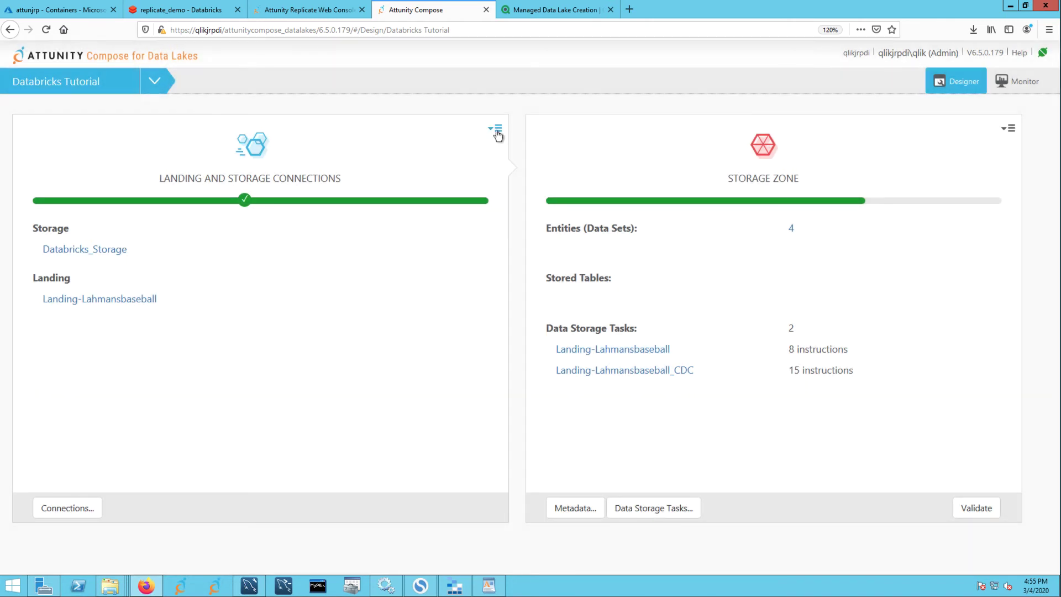
# - In the storage zone metadata, search for discoverable landing tables in replicate_production, then cancel the table selection without adding any
pyautogui.click(497, 130)
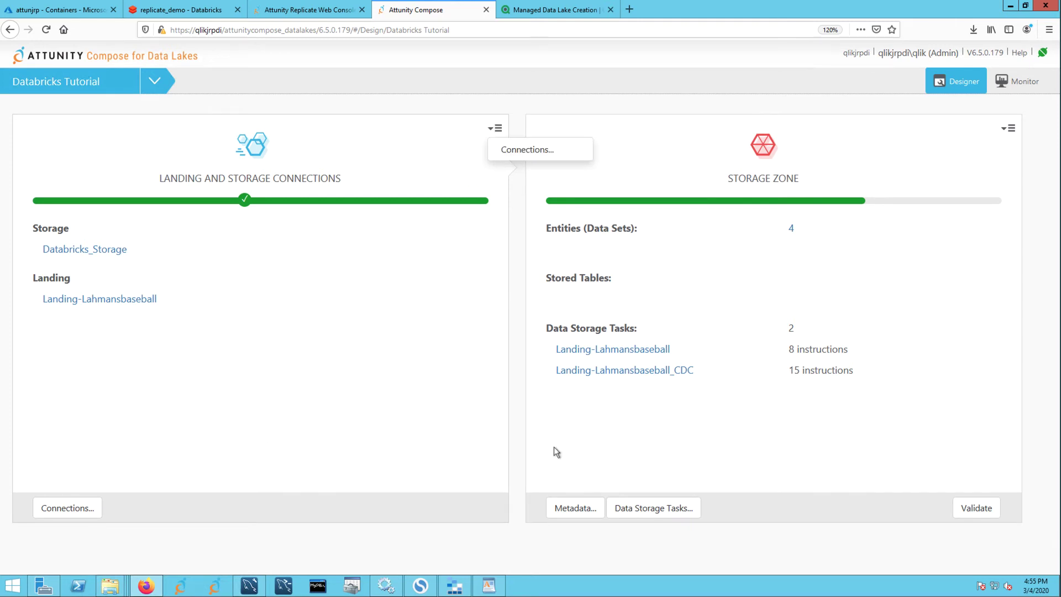
pyautogui.click(563, 509)
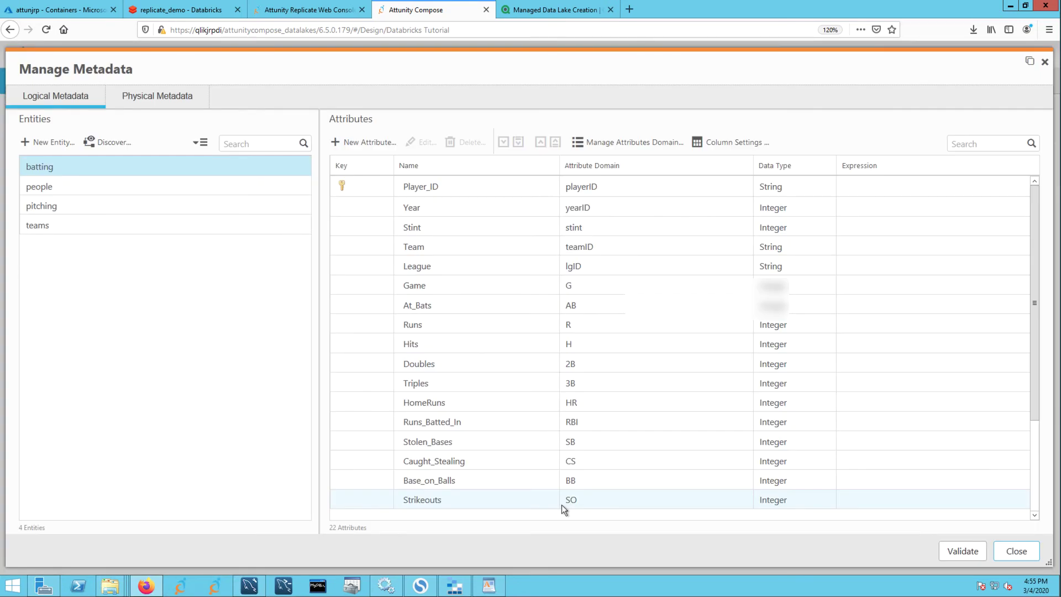
pyautogui.click(105, 145)
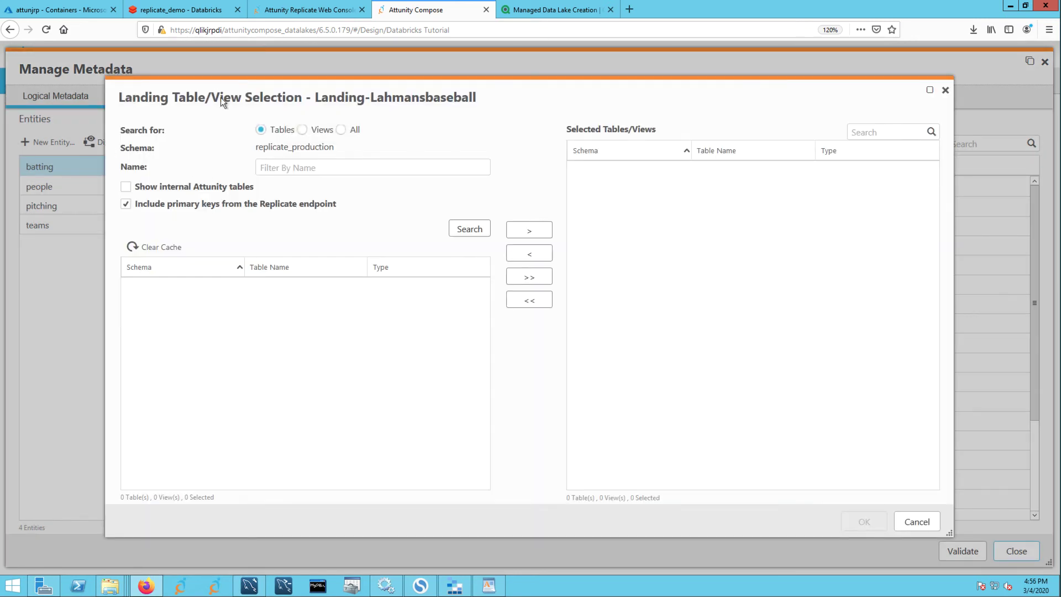
pyautogui.click(467, 228)
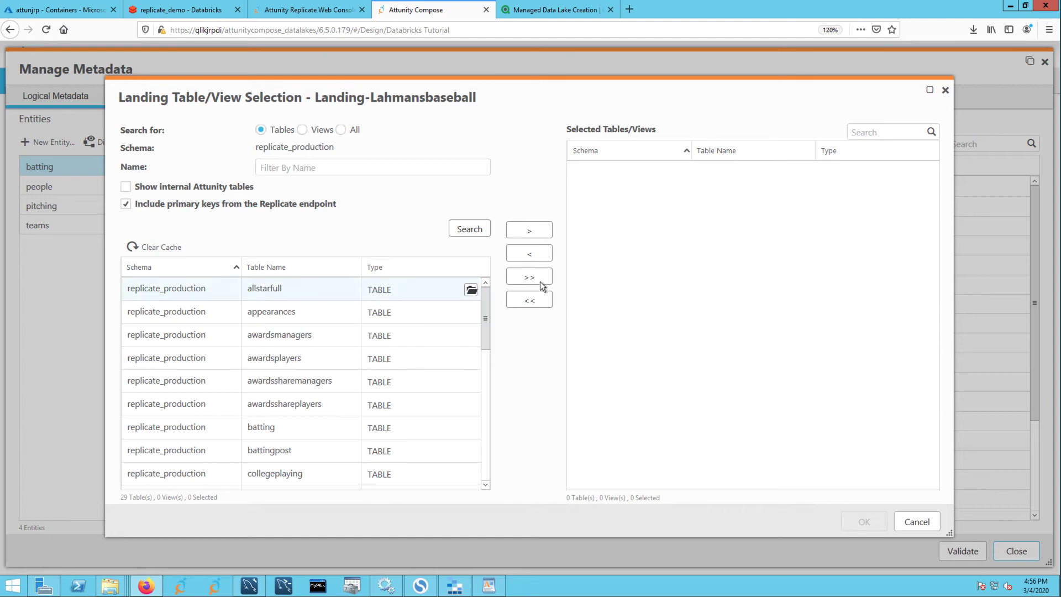
pyautogui.click(917, 522)
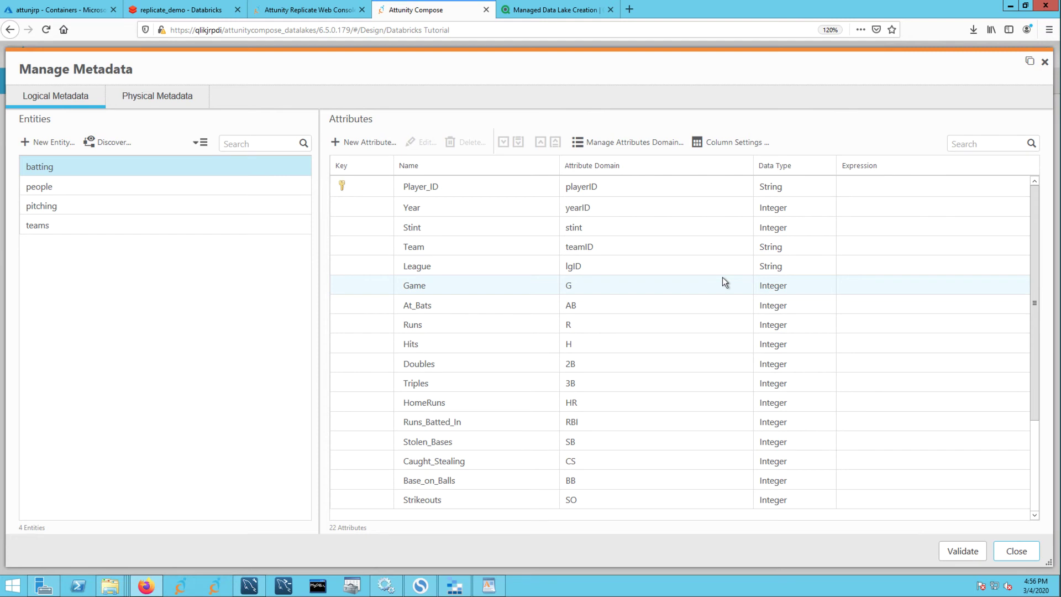
# - Validate the storage zone metadata and close the metadata manager
pyautogui.click(976, 551)
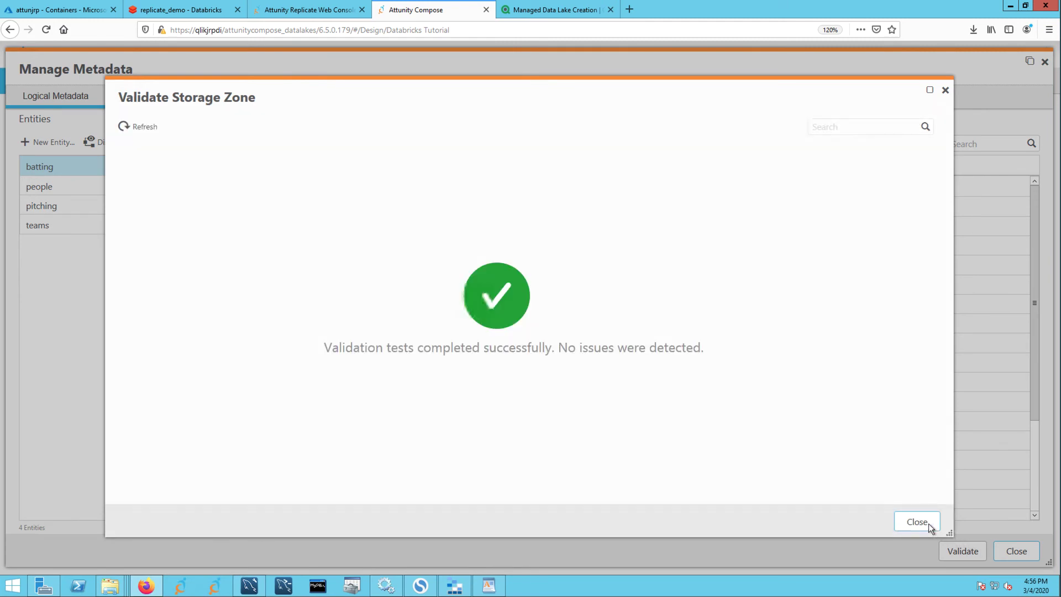
pyautogui.click(928, 523)
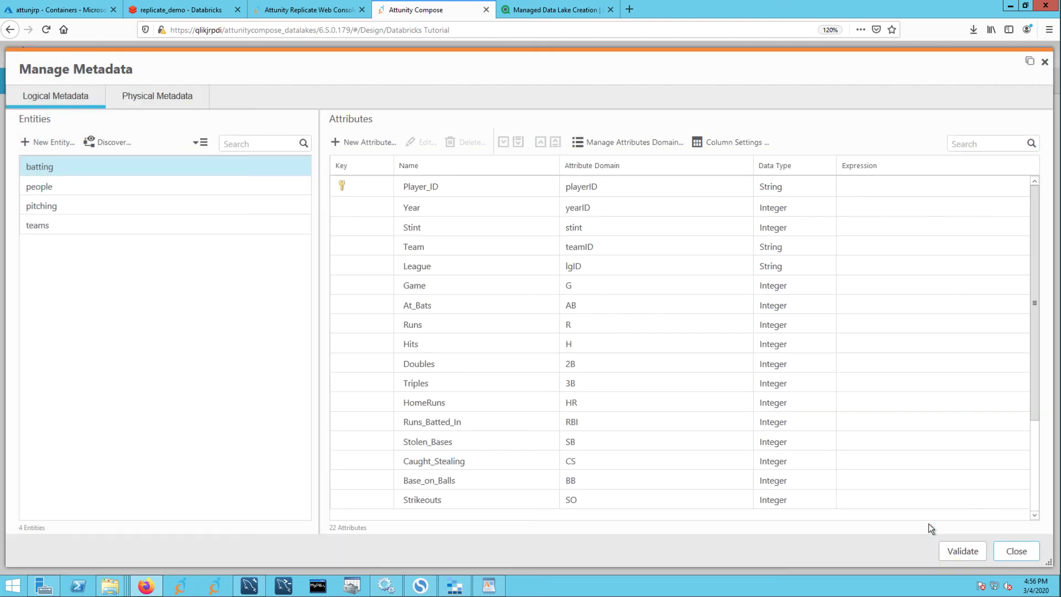
pyautogui.click(1015, 549)
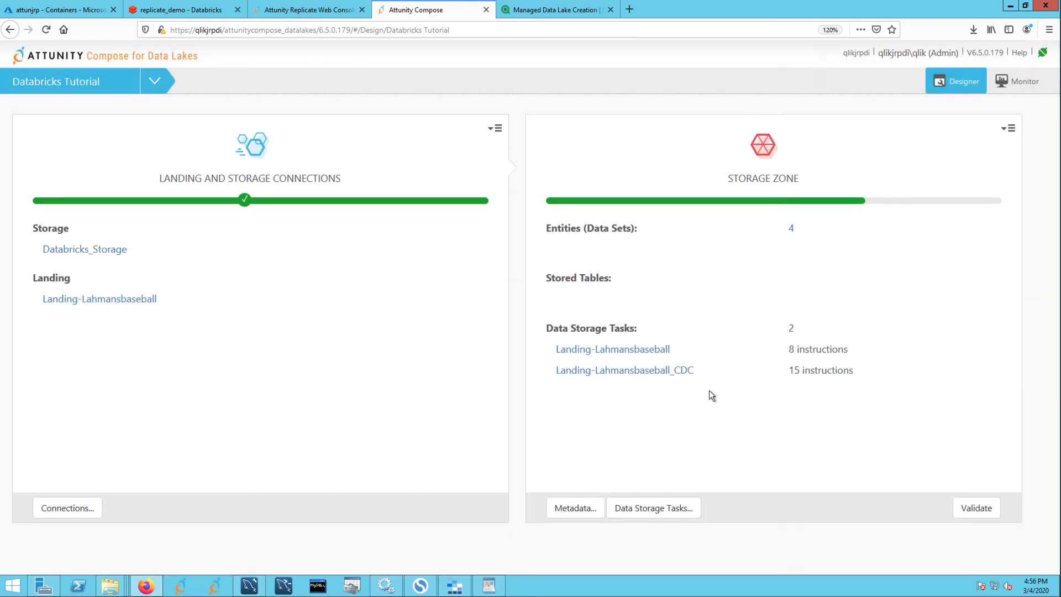
# - Open the data storage tasks and review the task commands of the Landing-Lahmansbaseball full-load task for the batting and people entities
pyautogui.click(664, 509)
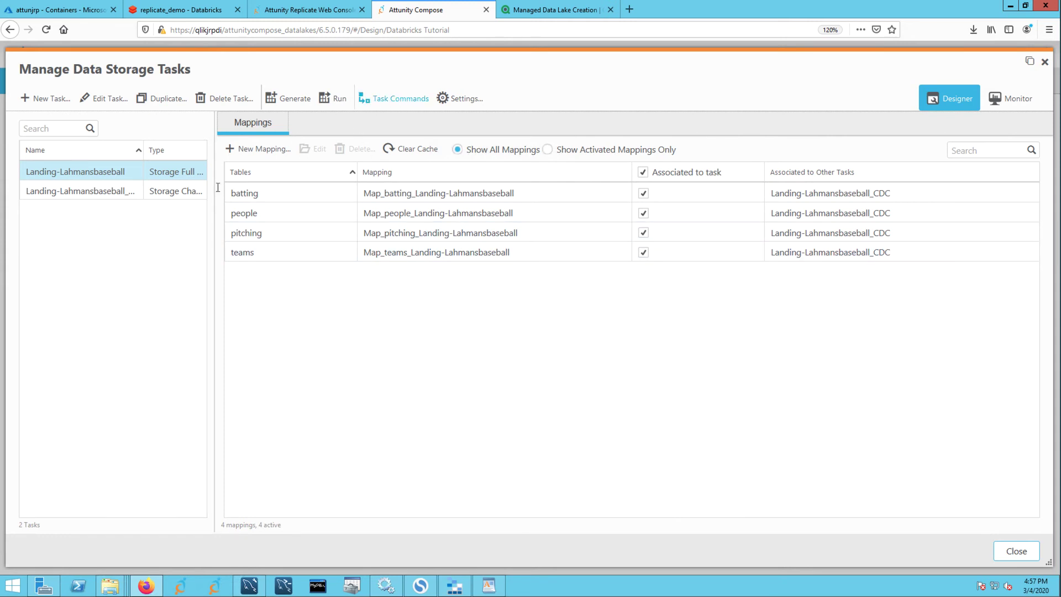
pyautogui.click(394, 101)
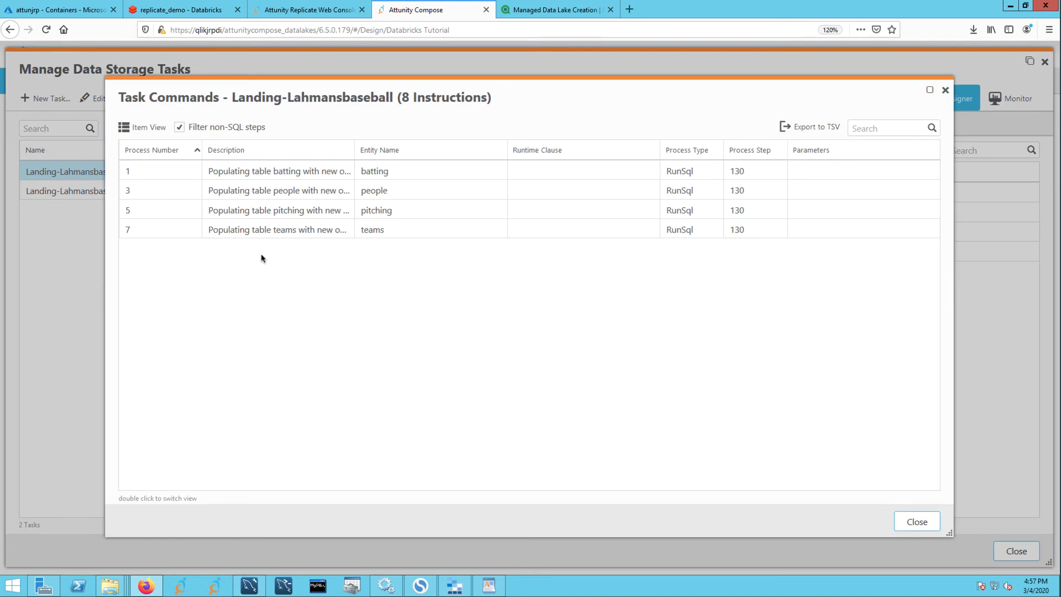
pyautogui.doubleClick(293, 172)
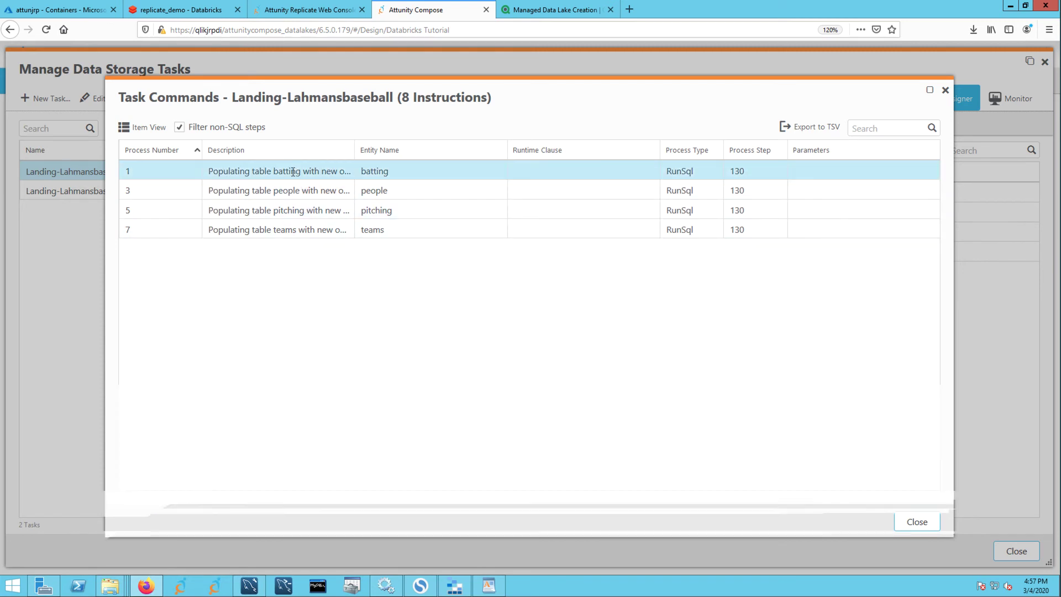
pyautogui.click(306, 197)
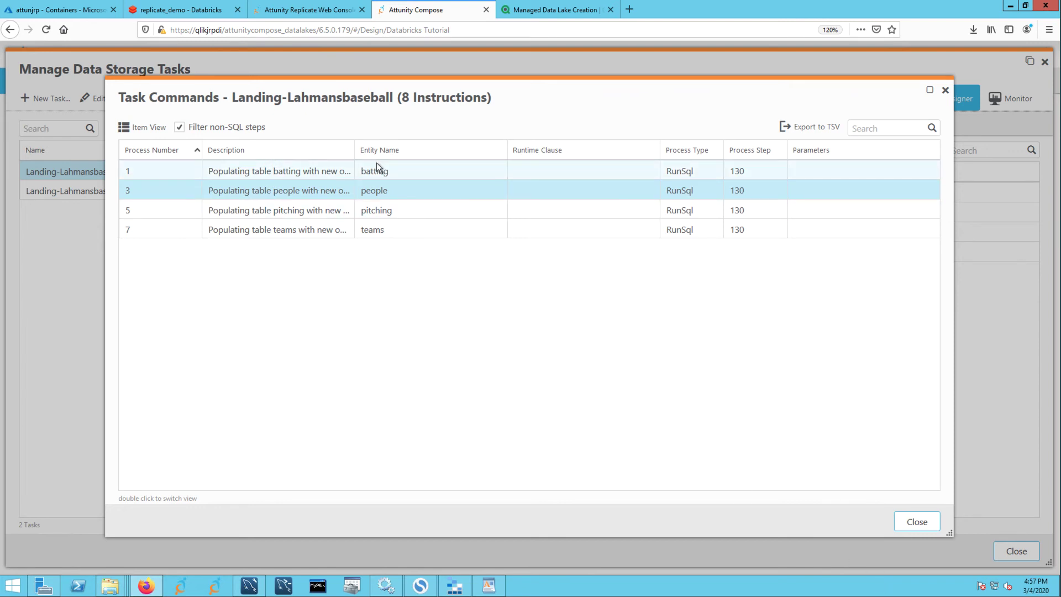
pyautogui.click(917, 521)
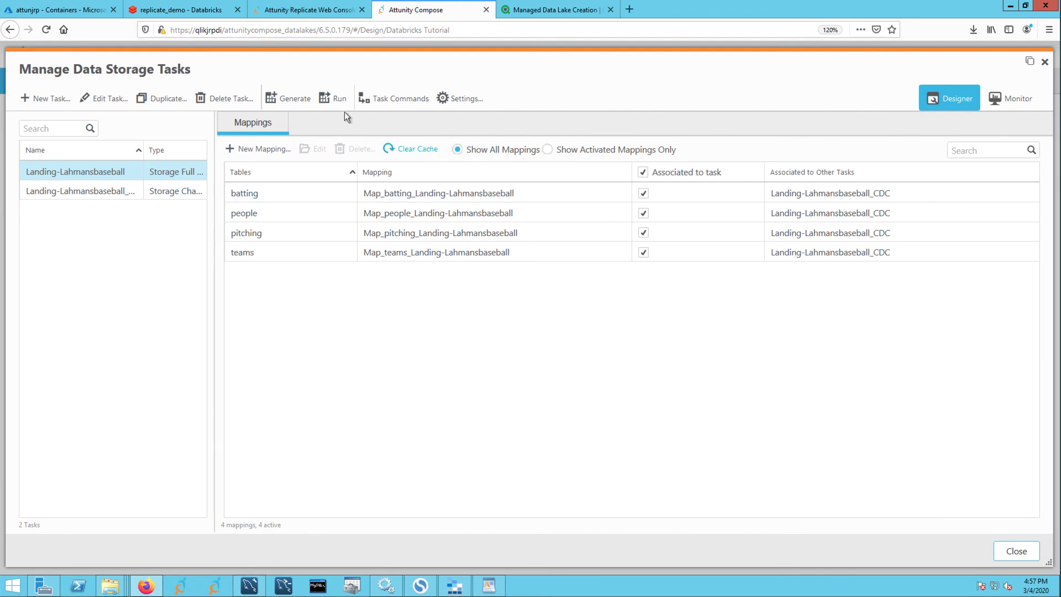
# - Run the Landing-Lahmansbaseball full-load storage task and view its run details in the project monitor
pyautogui.click(335, 99)
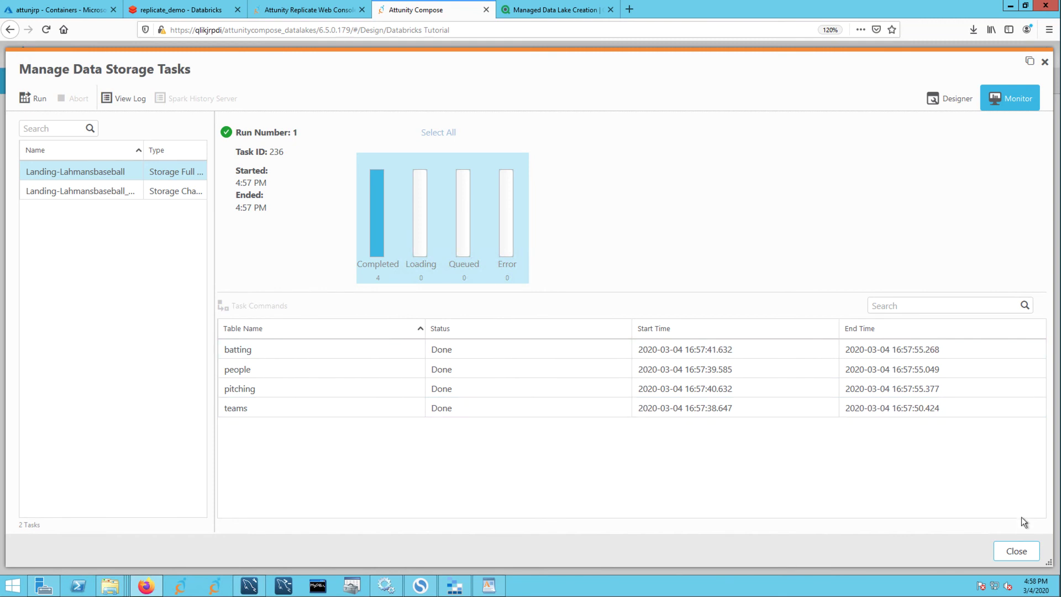
pyautogui.click(1017, 551)
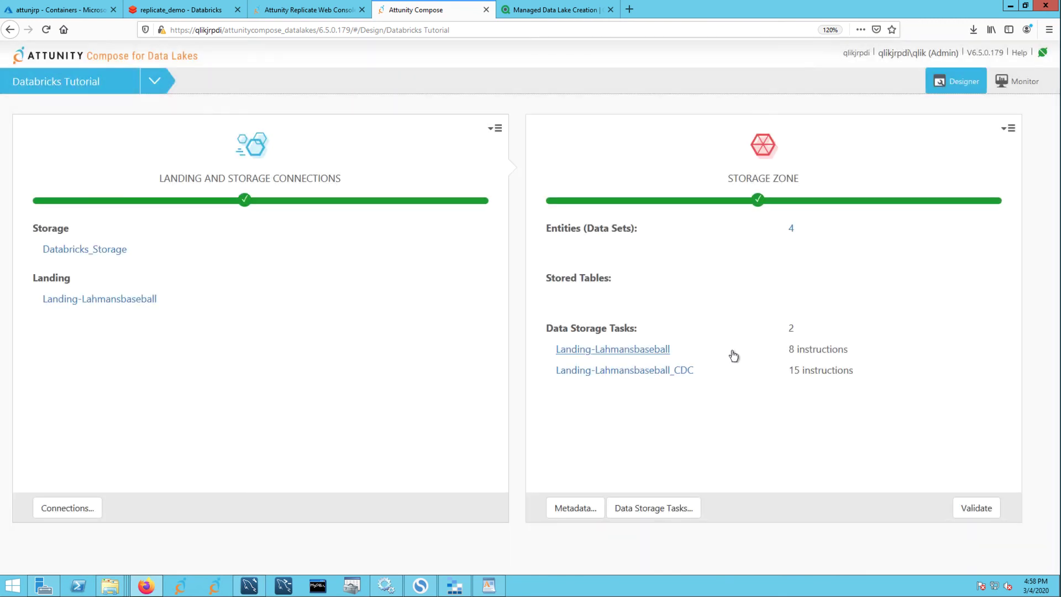
pyautogui.click(1009, 82)
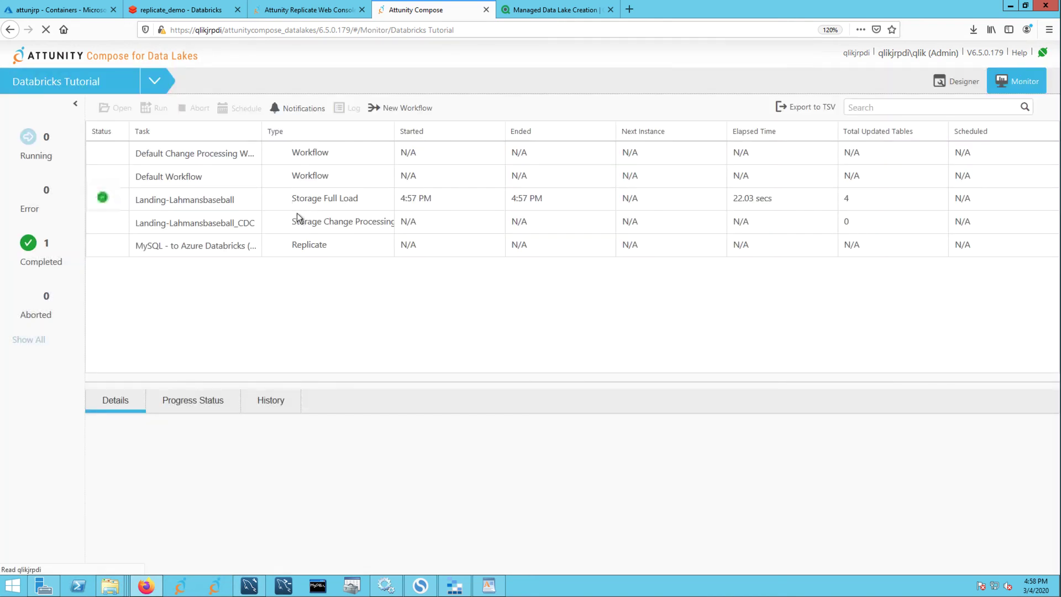
pyautogui.click(306, 200)
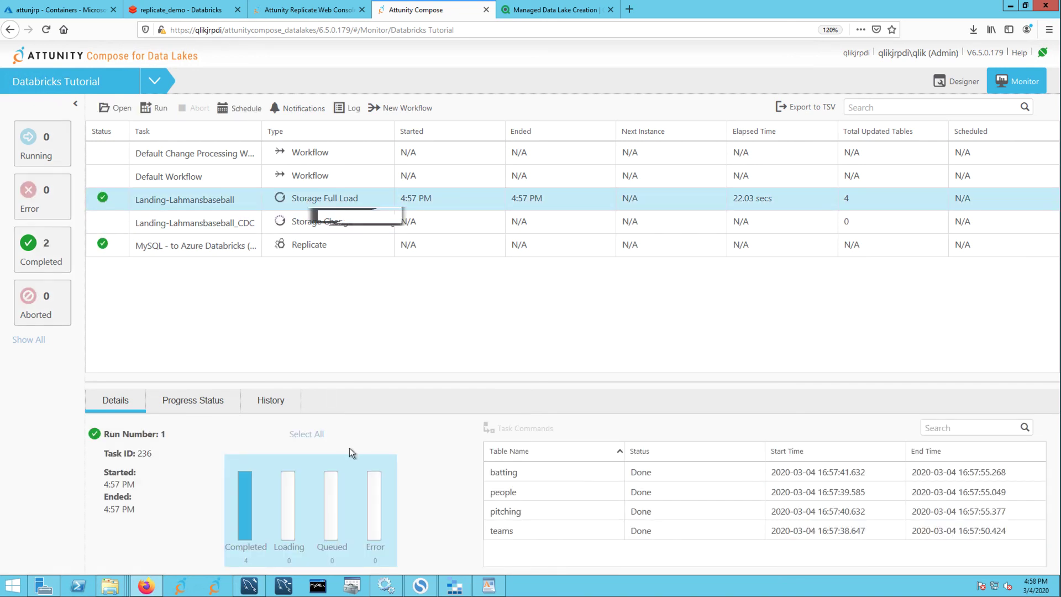
# - In Databricks, open the batting table of the compose_production database, refresh it, and review its schema and sample data
pyautogui.click(199, 13)
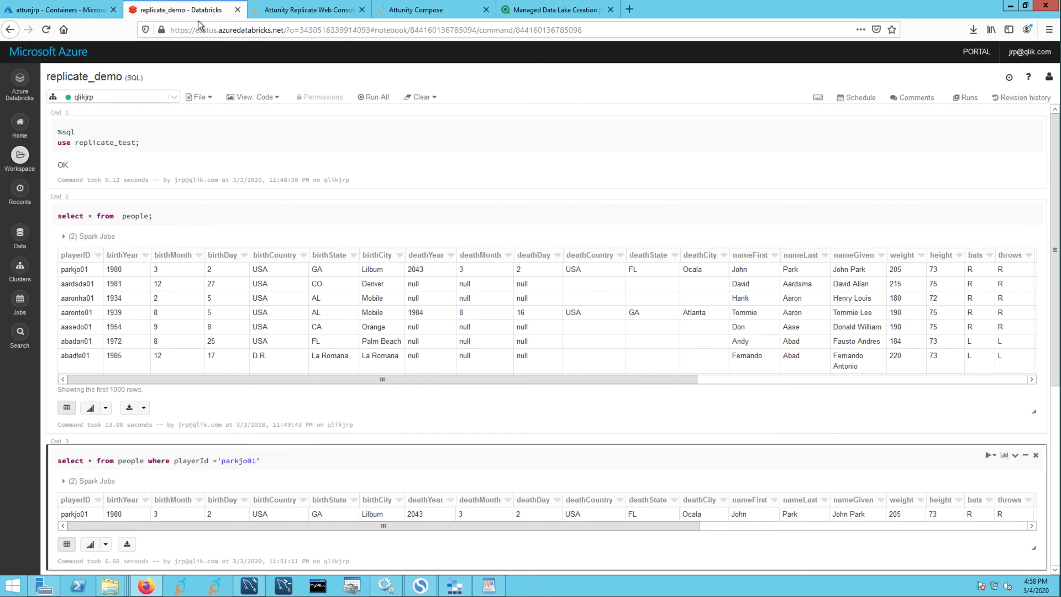
pyautogui.click(19, 235)
pyautogui.click(22, 234)
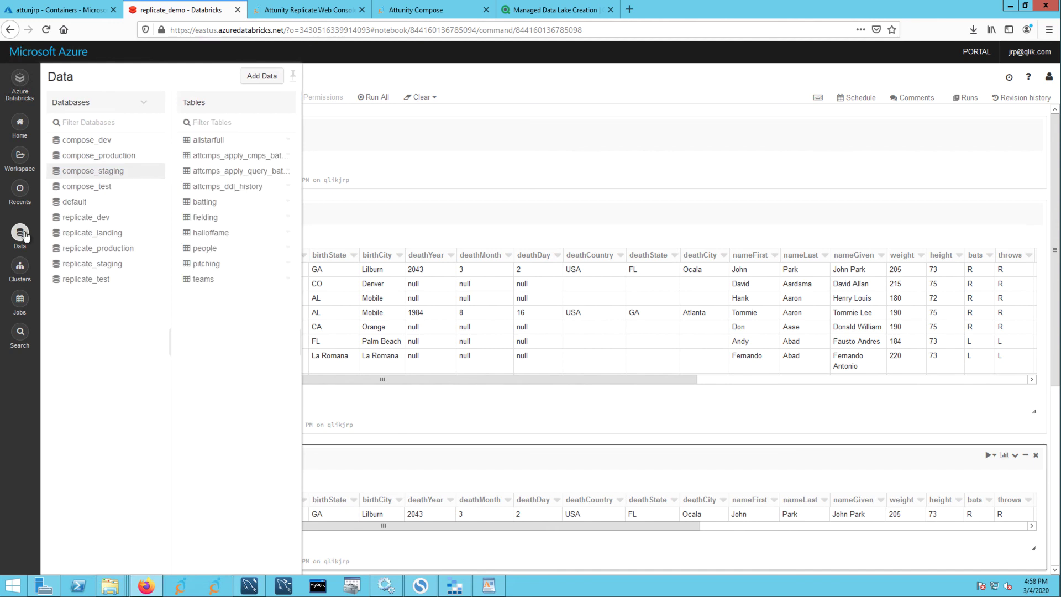
pyautogui.click(117, 154)
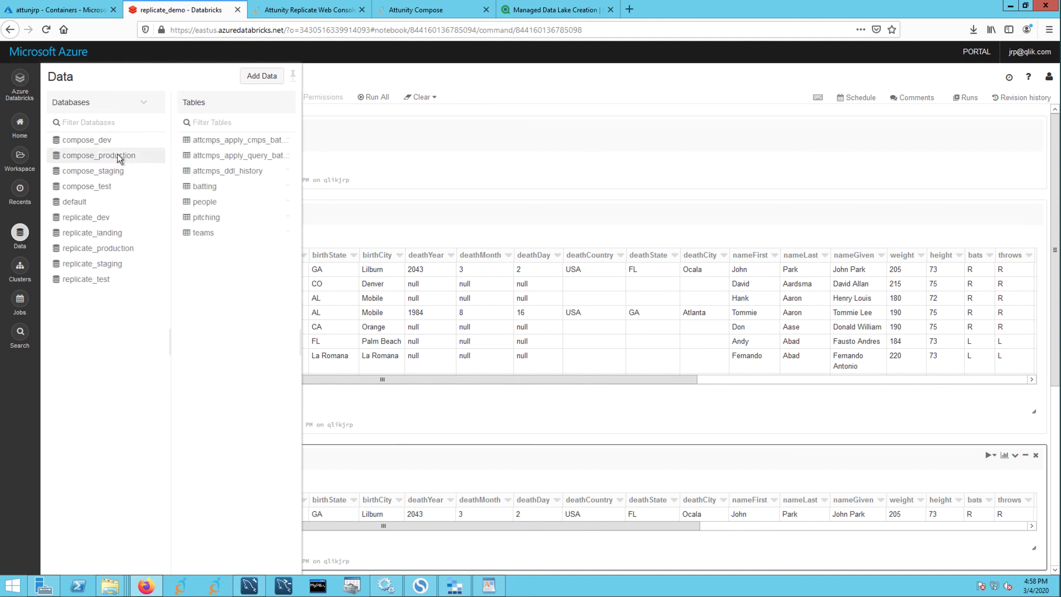
pyautogui.click(208, 188)
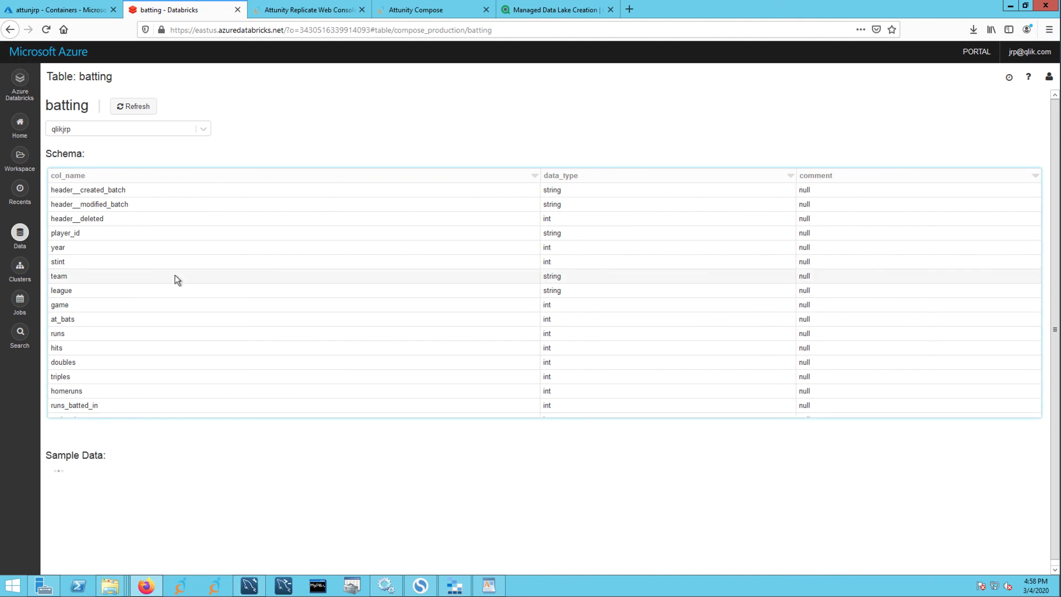
pyautogui.click(135, 106)
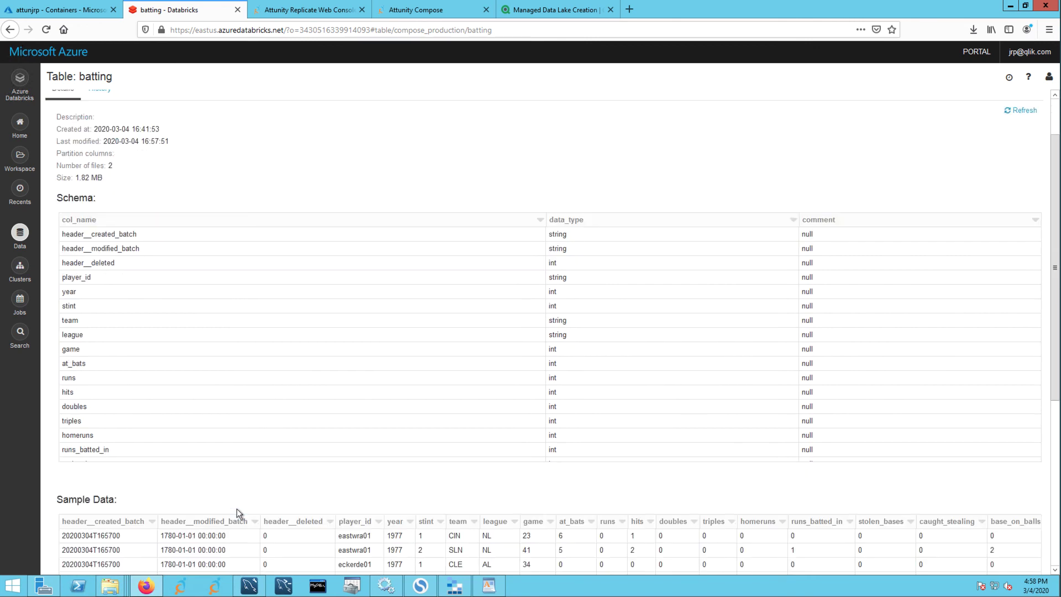
pyautogui.scroll(-2, 236, 508)
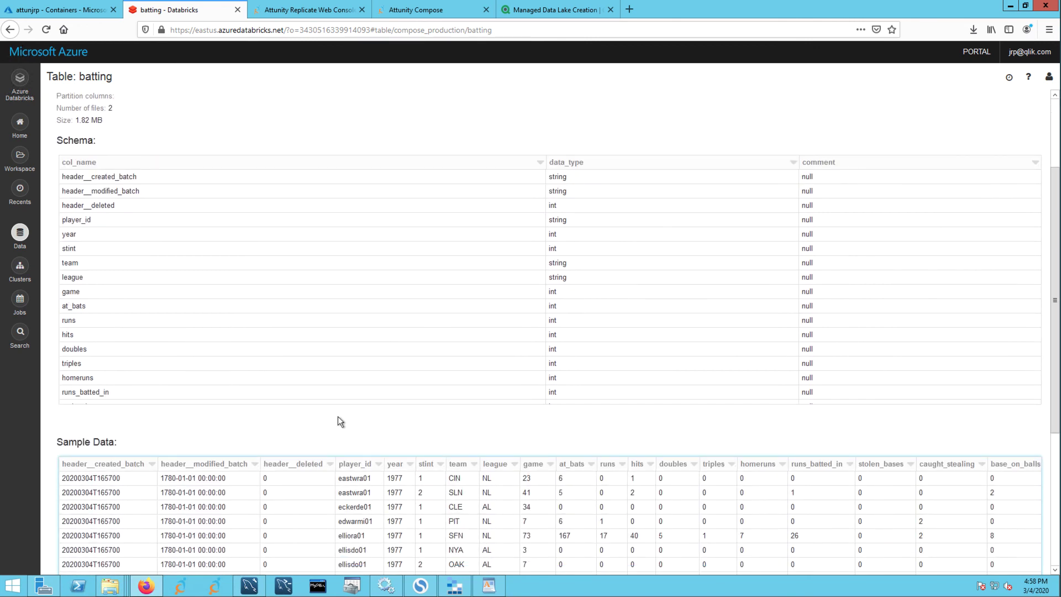